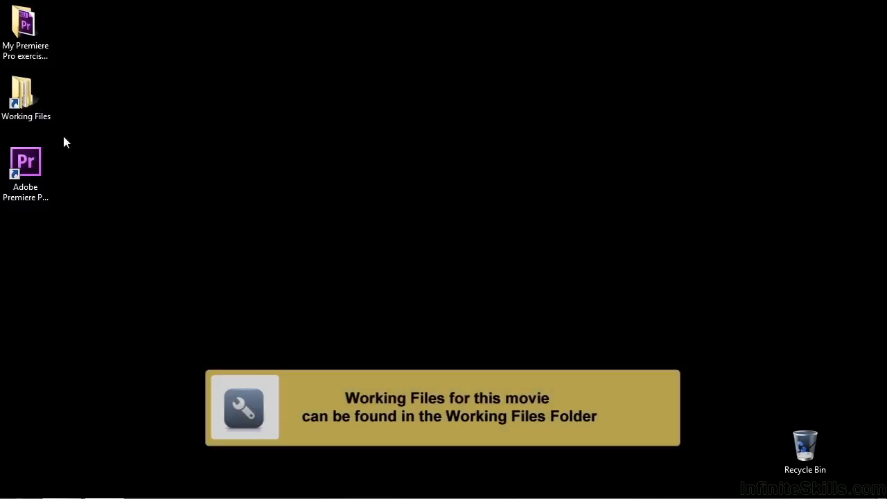
# - Open the project 0603-ripple rolling.prproj from the projects folder inside Working Files, switching to Adobe Premiere Pro
pyautogui.doubleClick(27, 102)
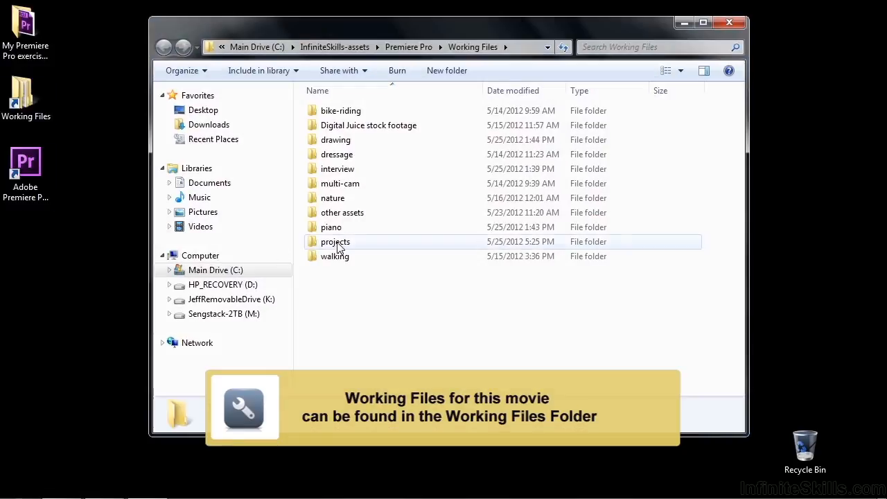
pyautogui.doubleClick(309, 242)
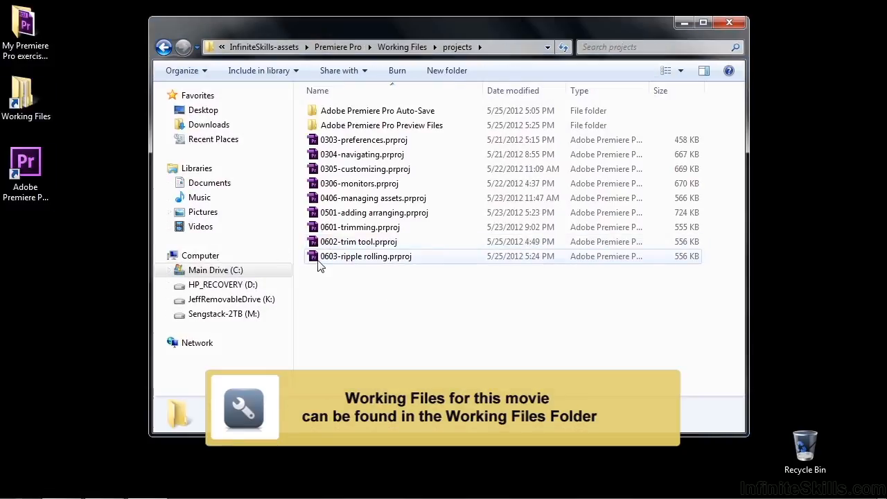
pyautogui.click(318, 262)
pyautogui.doubleClick(319, 262)
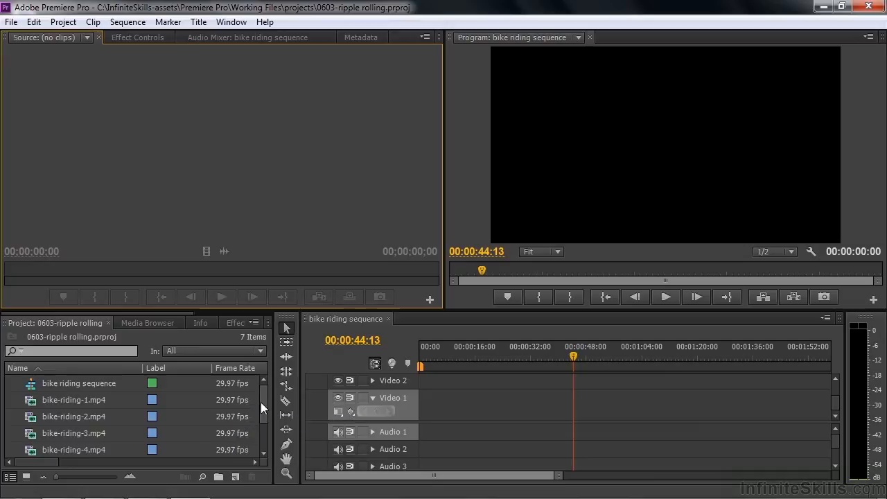
# - Place bike-riding-3.mp4 through bike-riding-6.mp4 together at the start of Video 1 and move the playhead to 00:00:13:11
pyautogui.moveTo(261, 401); pyautogui.dragTo(259, 420)
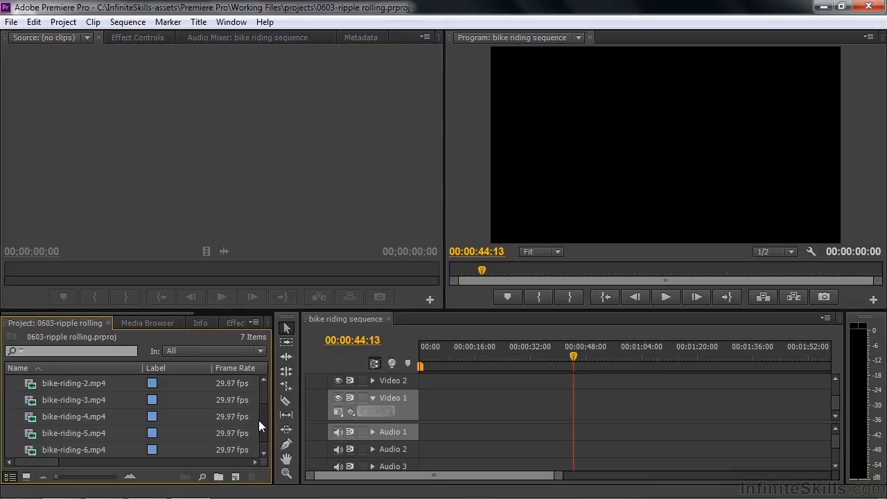
pyautogui.click(52, 405)
pyautogui.keyDown('shift'); pyautogui.click(47, 448); pyautogui.keyUp('shift')
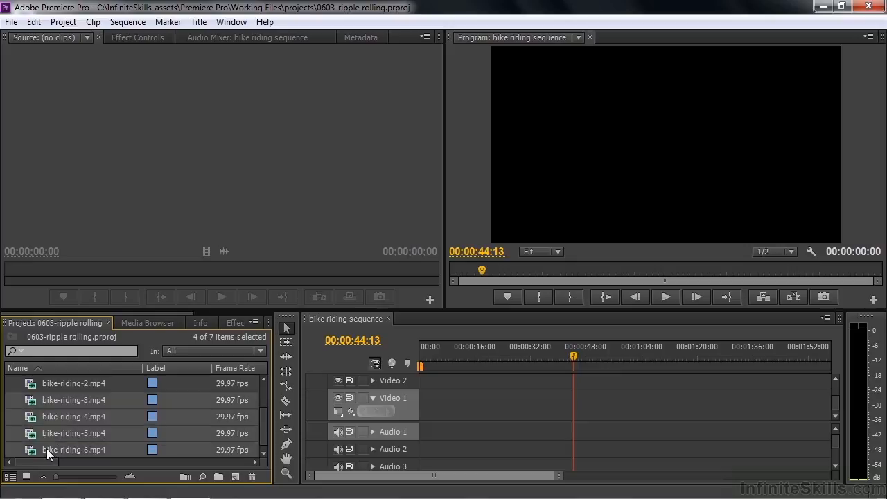
pyautogui.moveTo(32, 404); pyautogui.dragTo(403, 405)
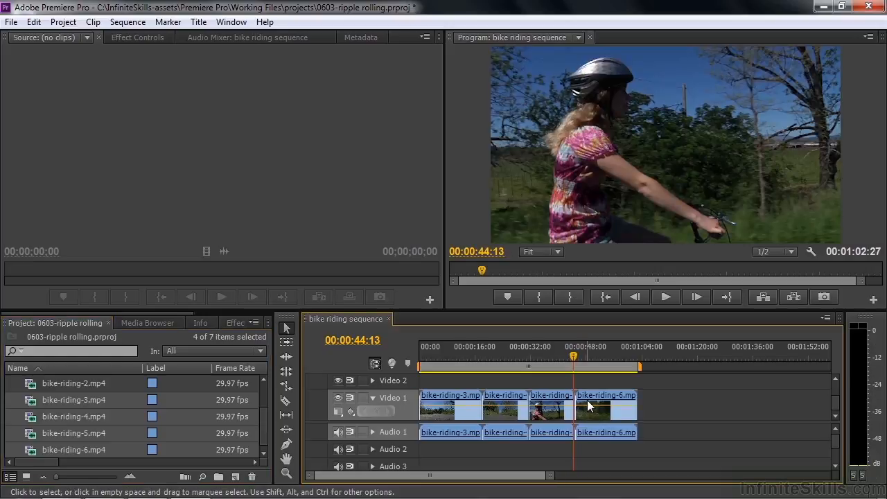
pyautogui.moveTo(577, 355); pyautogui.dragTo(467, 398)
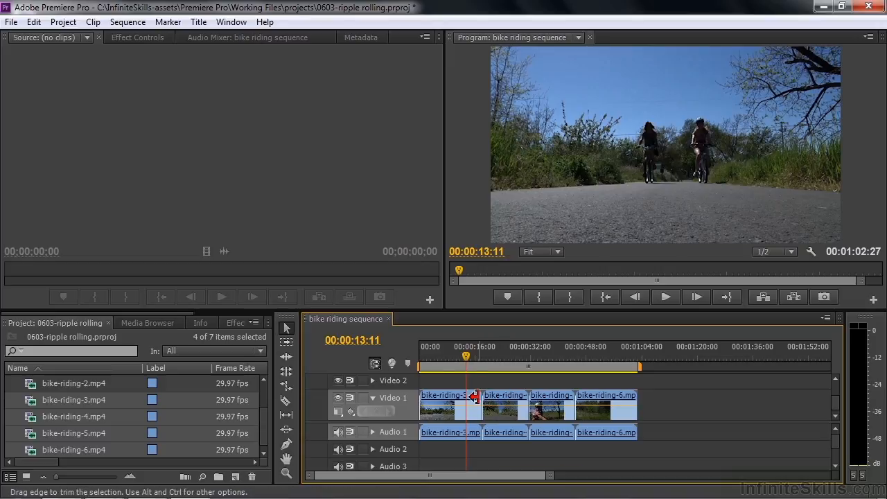
# - Try the Ripple Edit and Rolling Edit tools on the cut between bike-riding-3.mp4 and the clip following it
pyautogui.click(286, 359)
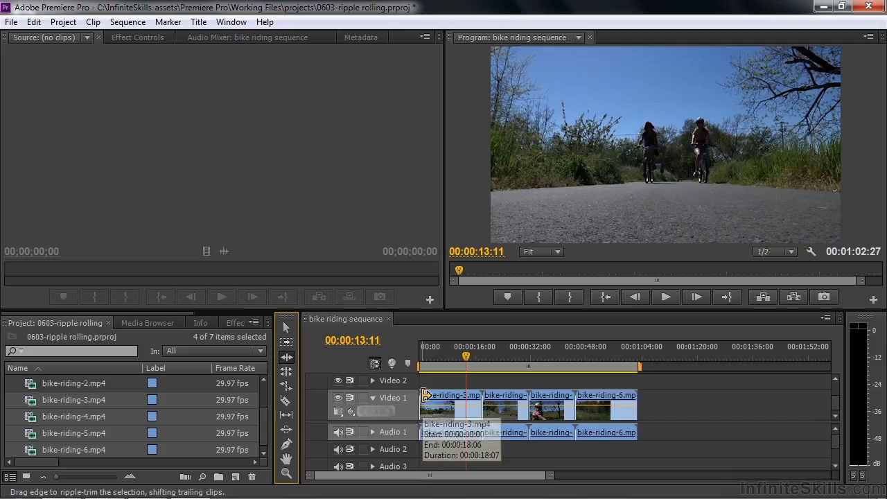
pyautogui.click(287, 376)
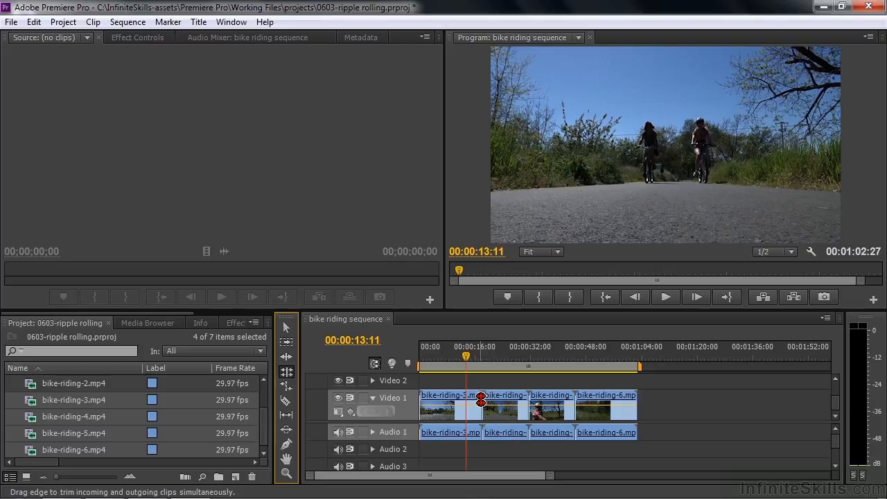
pyautogui.moveTo(480, 400); pyautogui.dragTo(476, 407)
pyautogui.click(481, 384)
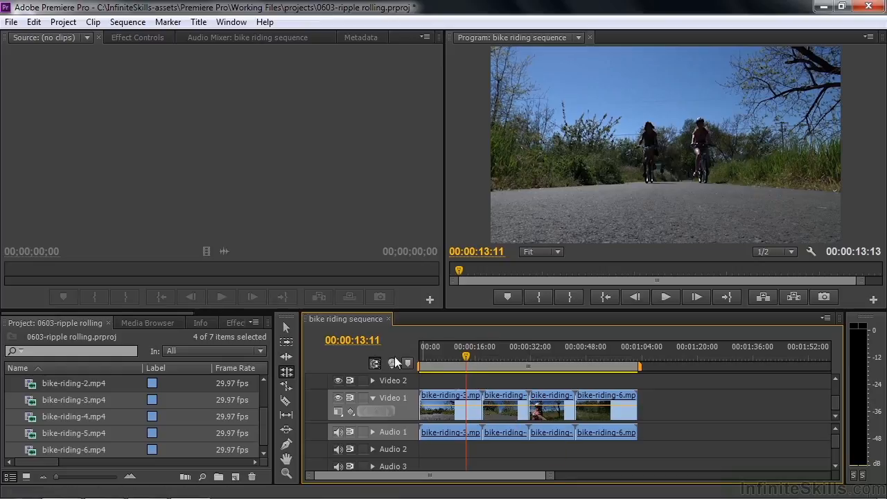
# - Try trimming the end of bike-riding-3.mp4 back to the playhead with the Selection tool, and undo the trim
pyautogui.click(285, 328)
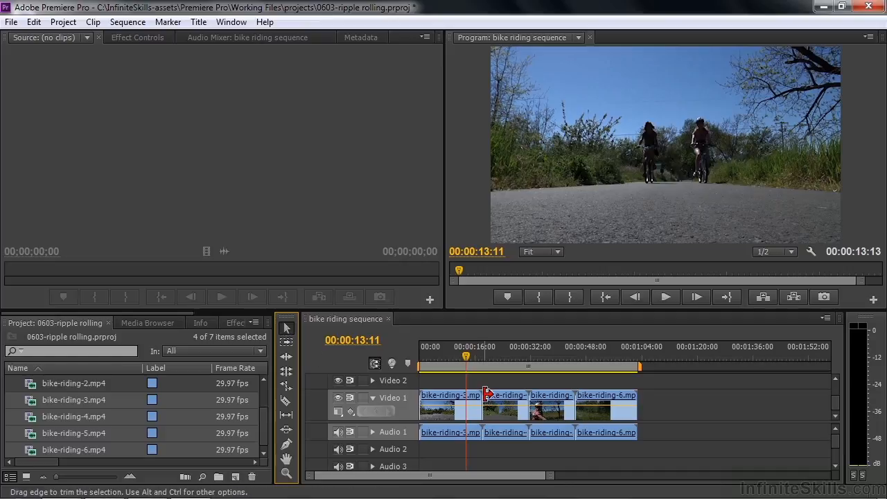
pyautogui.moveTo(477, 397); pyautogui.dragTo(463, 397)
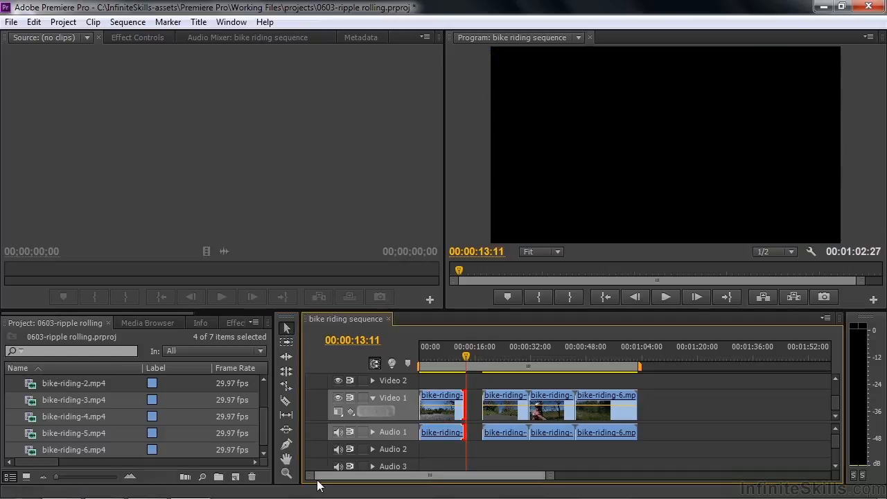
pyautogui.rightClick(472, 399)
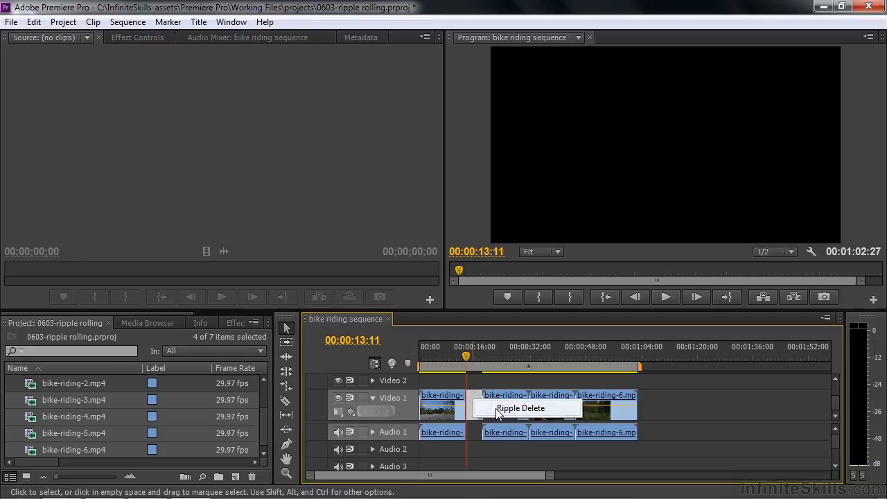
pyautogui.click(485, 382)
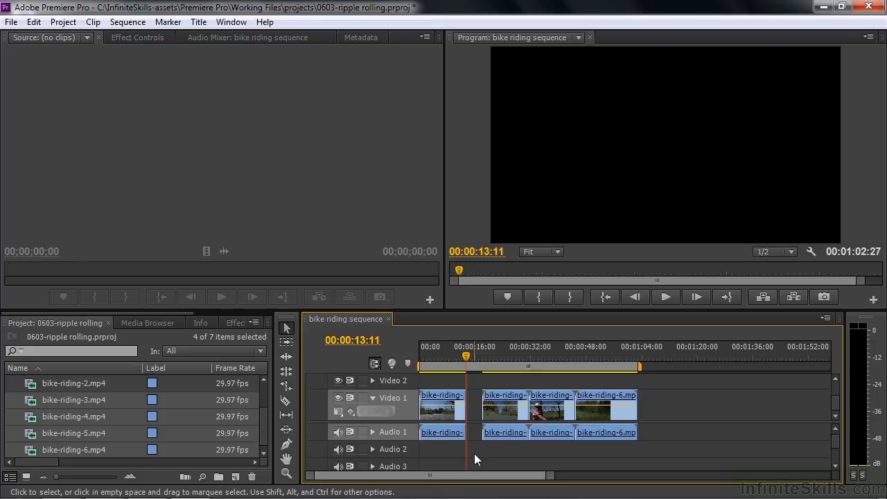
pyautogui.hotkey('ctrl', 'z')
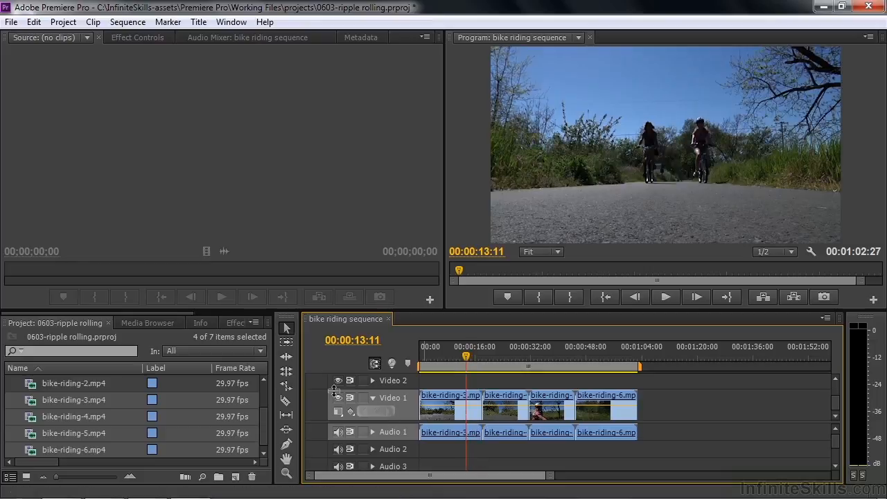
# - Ripple-trim the end of bike-riding-3.mp4 back to the playhead at 00:00:13:11 with the Ripple Edit tool
pyautogui.click(289, 359)
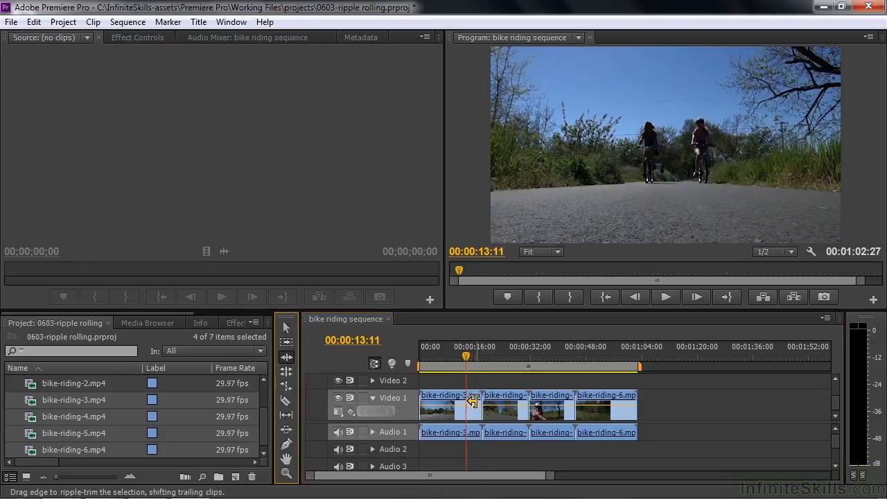
pyautogui.moveTo(479, 402); pyautogui.dragTo(464, 401)
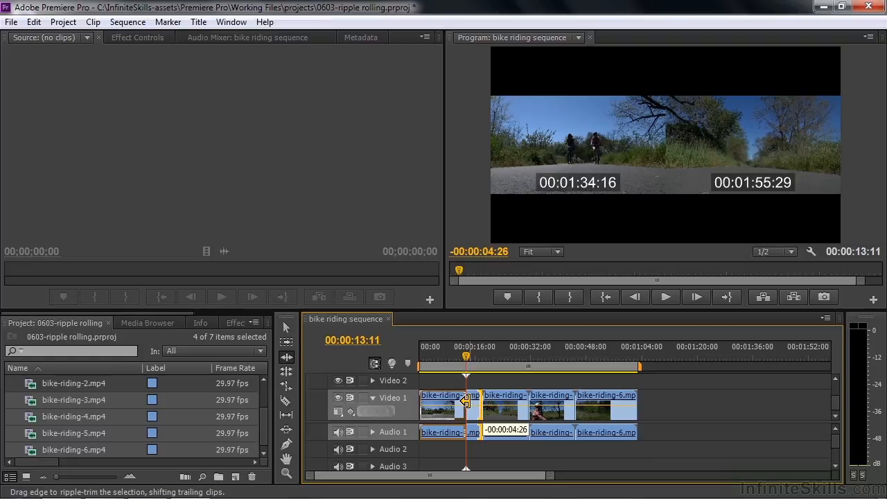
pyautogui.moveTo(465, 400); pyautogui.dragTo(465, 401)
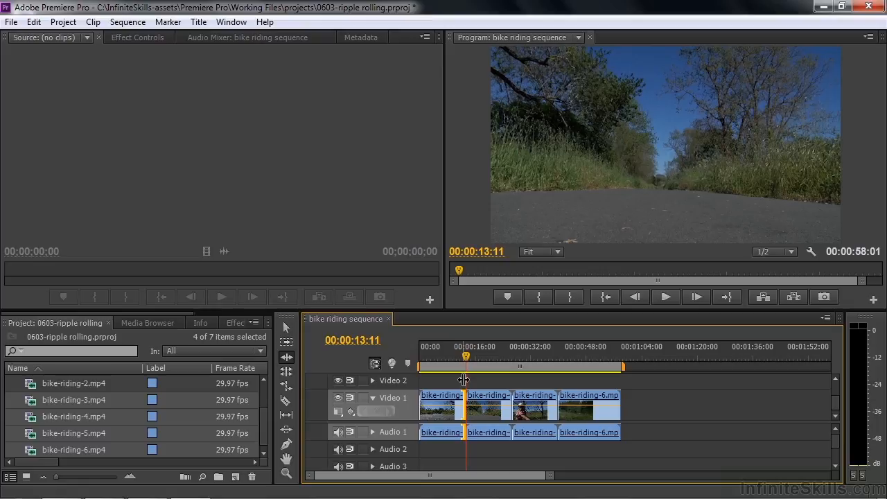
# - Switch through the Selection, Ripple Edit and Rolling Edit tools, return to the Selection tool, and deselect the edit point
pyautogui.click(284, 366)
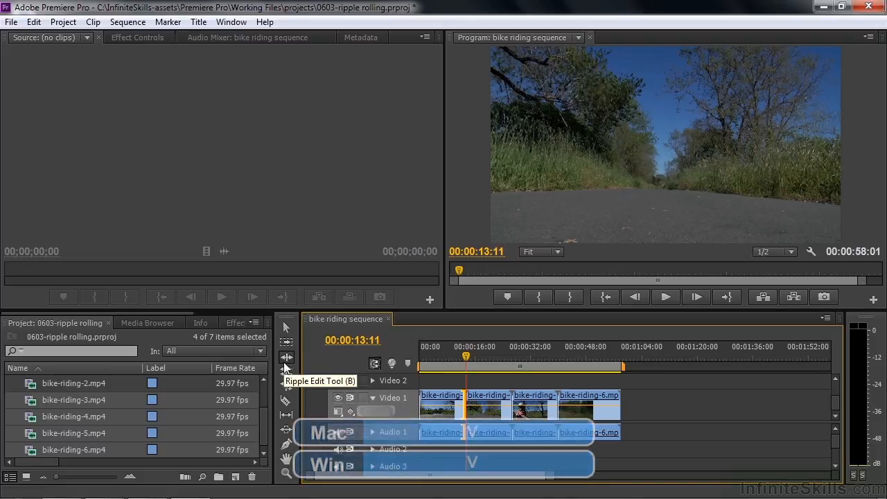
pyautogui.press('v')
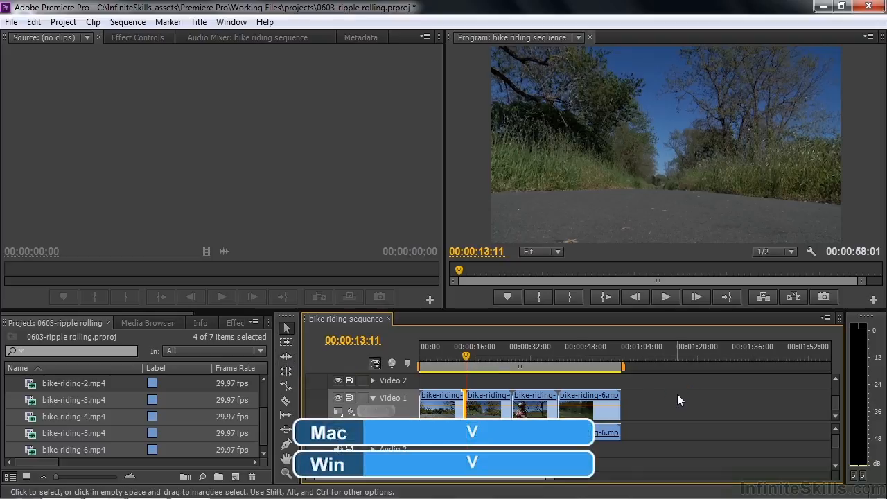
pyautogui.press('b')
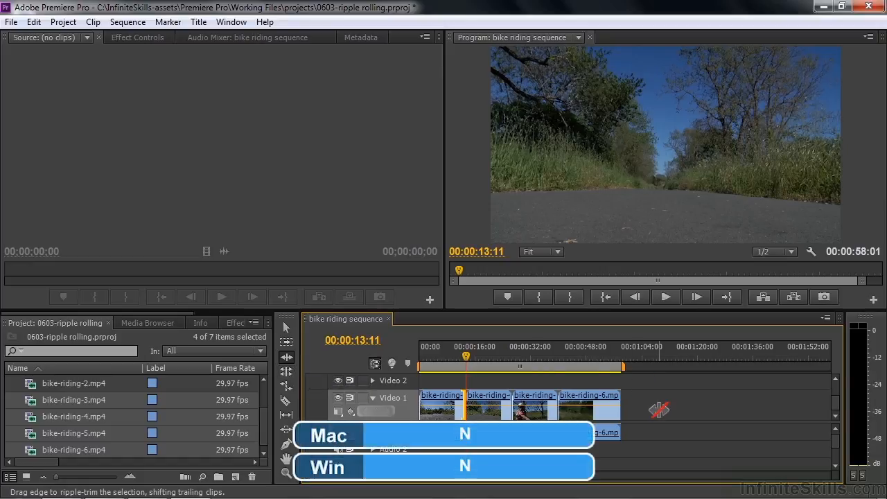
pyautogui.press('n')
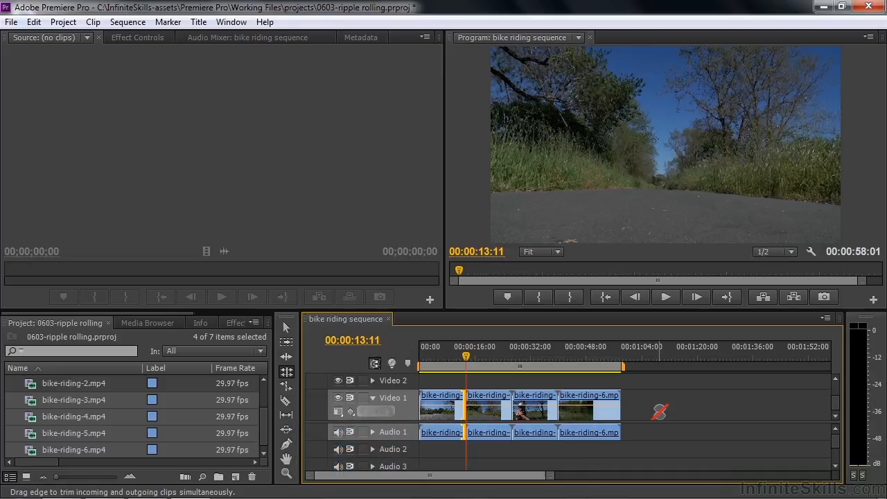
pyautogui.press('v')
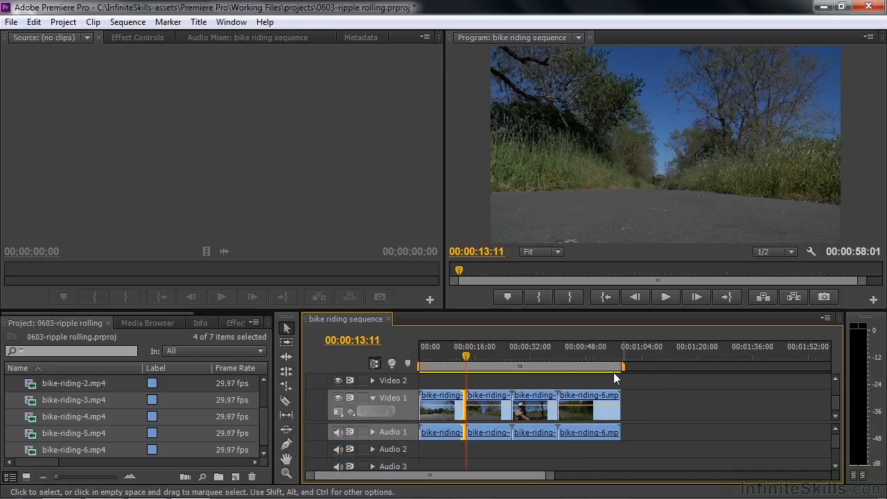
pyautogui.click(483, 382)
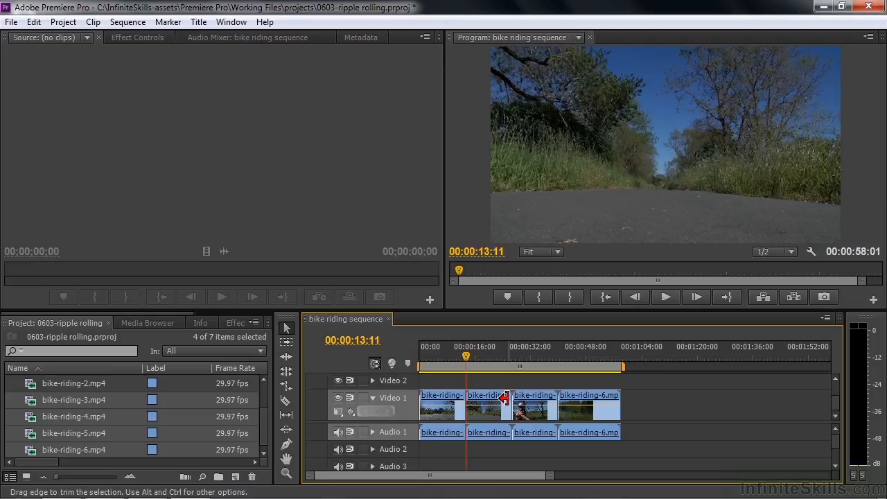
# - Try a ripple trim on the start of the third clip using the Selection tool's temporary trim mode, and undo it
pyautogui.press('ctrl')
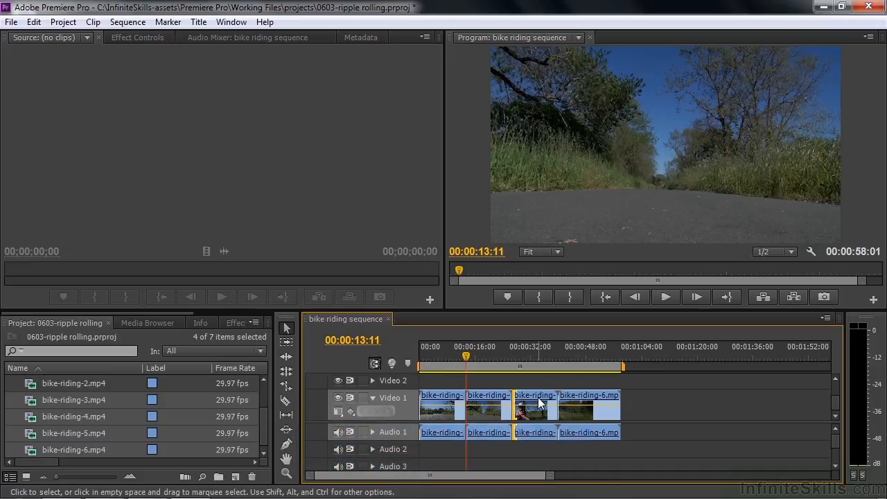
pyautogui.moveTo(514, 401)
pyautogui.mouseDown()
pyautogui.moveTo(533, 403)
pyautogui.moveTo(521, 418)
pyautogui.mouseUp()
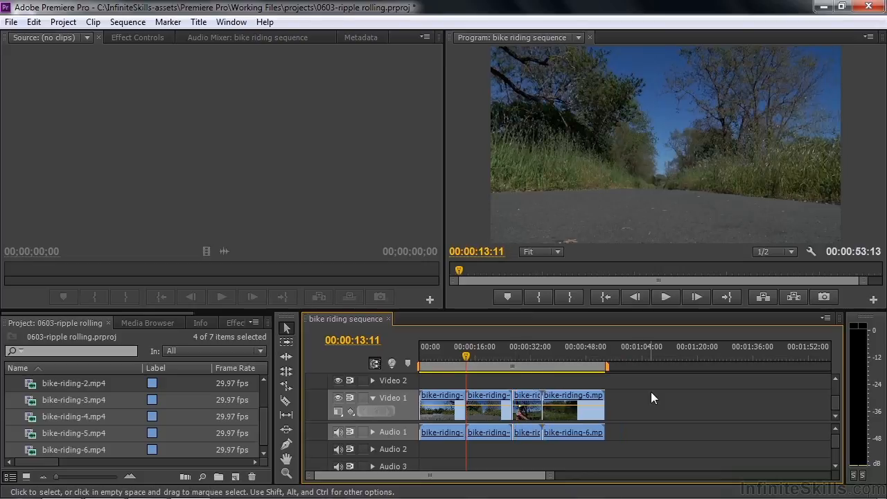
pyautogui.hotkey('ctrl', 'z')
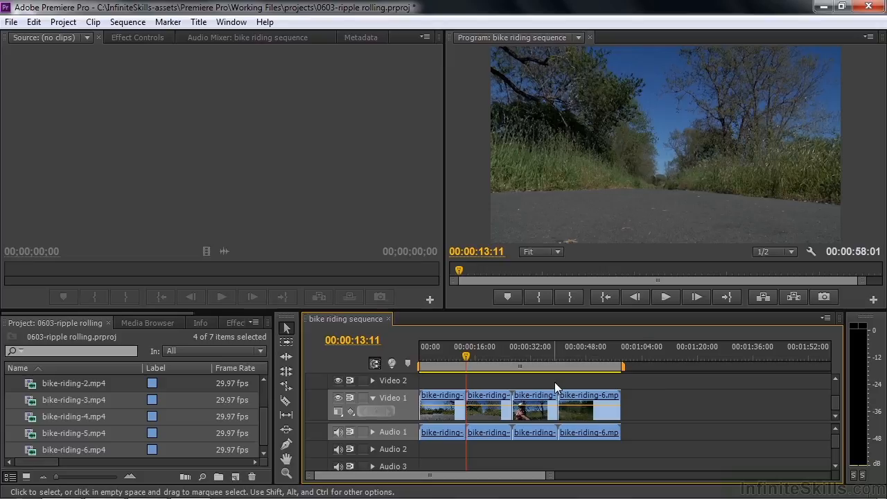
# - Enable the Trim preference "Allow Selection tool to choose Roll and Ripple trims without modifier key"
pyautogui.click(34, 23)
pyautogui.moveTo(94, 363)
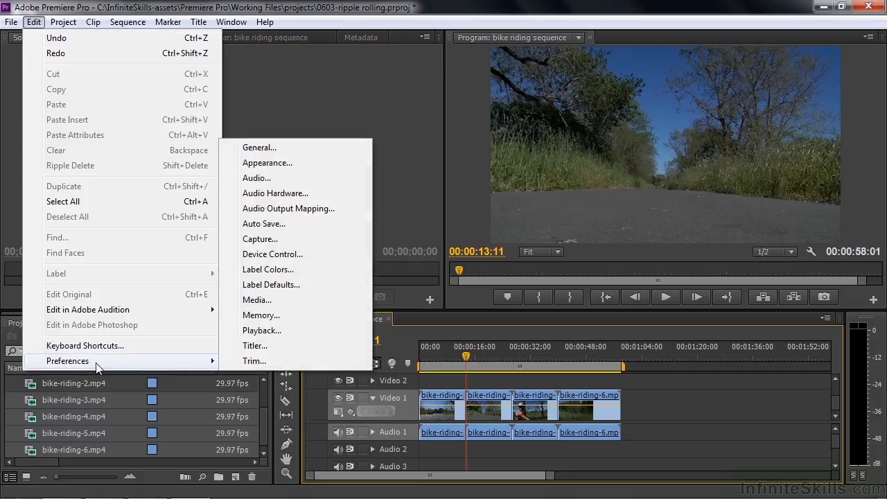
pyautogui.click(266, 363)
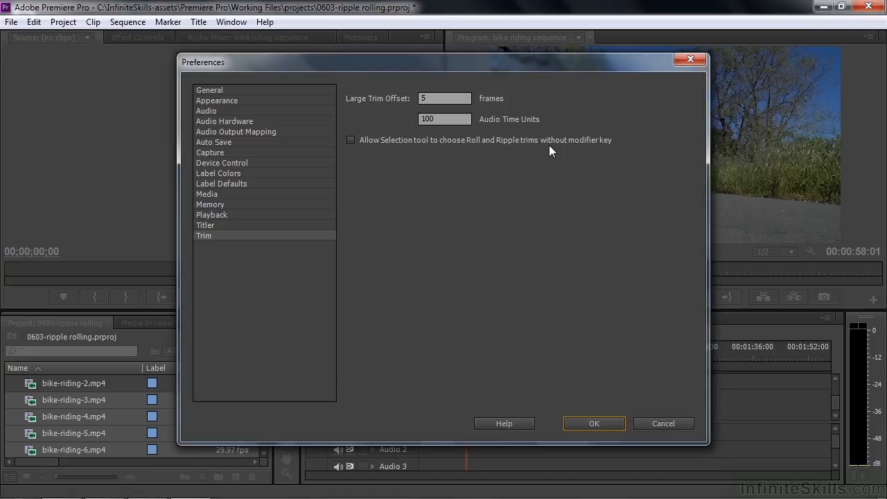
pyautogui.click(352, 140)
pyautogui.click(596, 423)
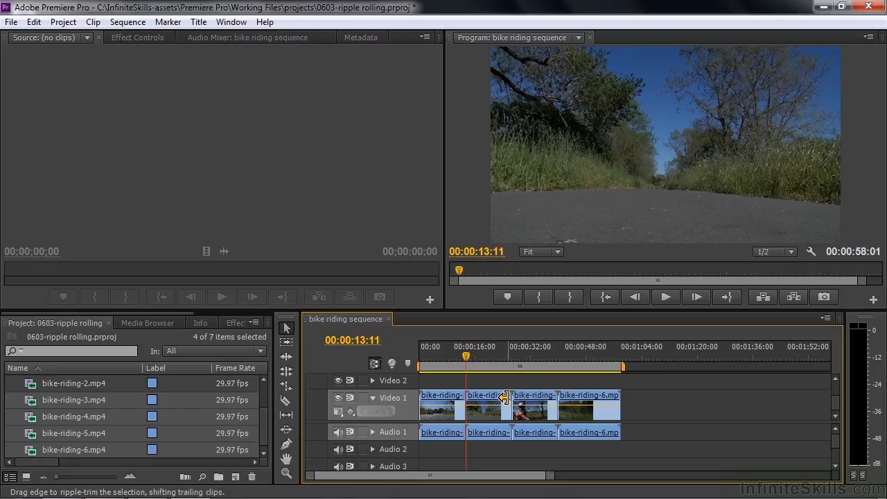
# - Disable the Trim preference "Allow Selection tool to choose Roll and Ripple trims without modifier key"
pyautogui.click(34, 22)
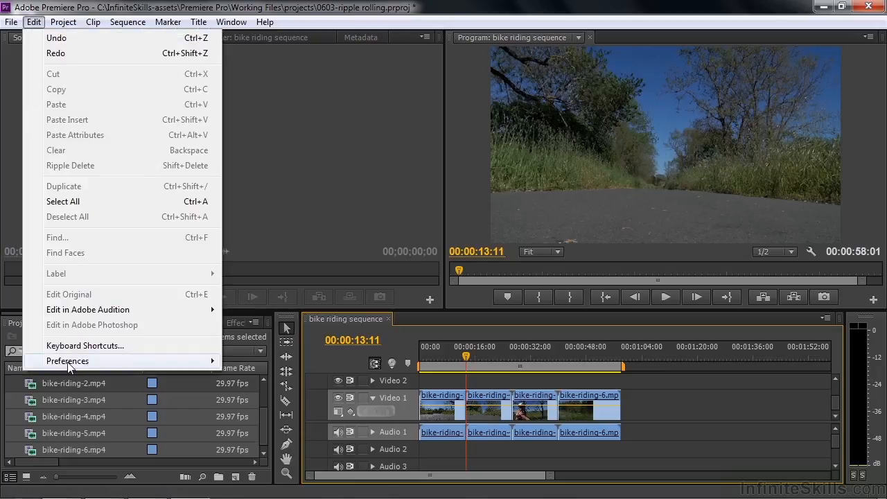
pyautogui.moveTo(69, 360)
pyautogui.click(255, 361)
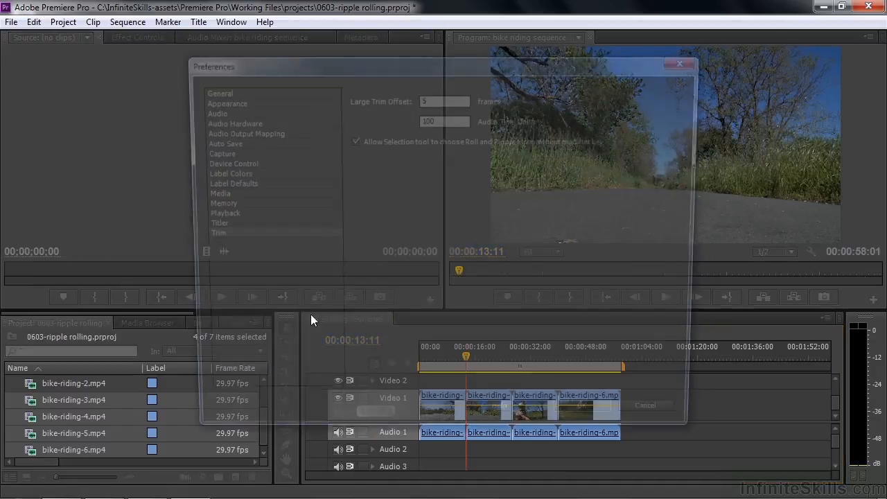
pyautogui.click(351, 141)
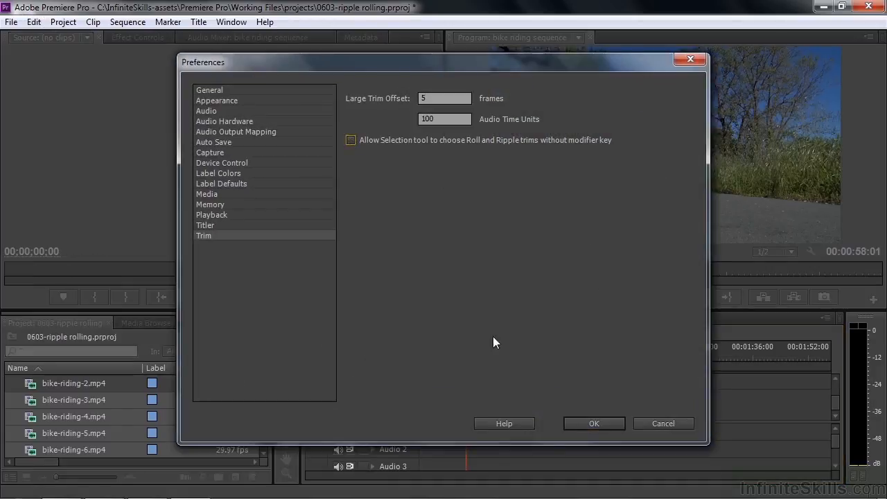
pyautogui.click(589, 419)
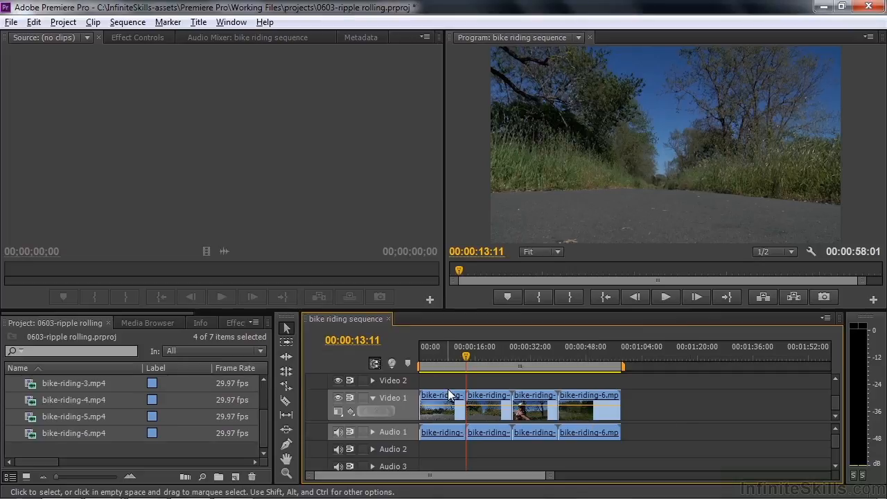
# - Try a ripple trim on the start of the second clip with the playhead at 00:00:10:29, and undo it
pyautogui.click(456, 358)
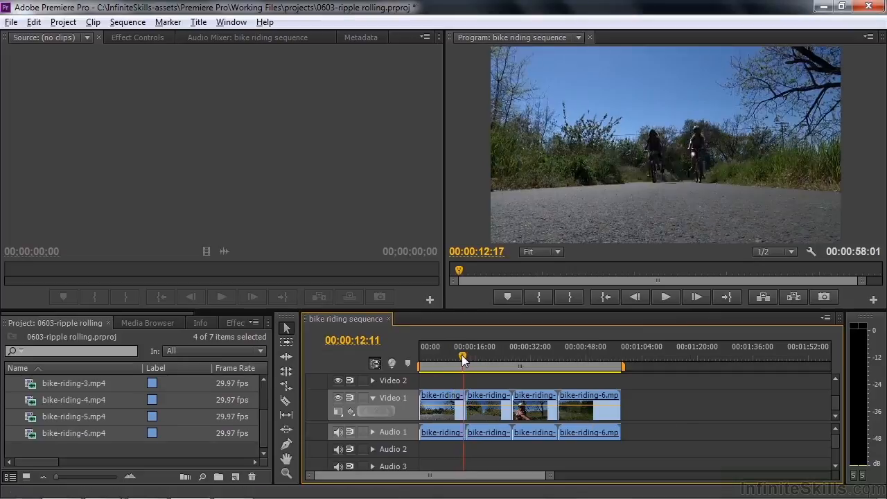
pyautogui.moveTo(456, 358)
pyautogui.mouseDown()
pyautogui.moveTo(465, 358)
pyautogui.moveTo(458, 360)
pyautogui.mouseUp()
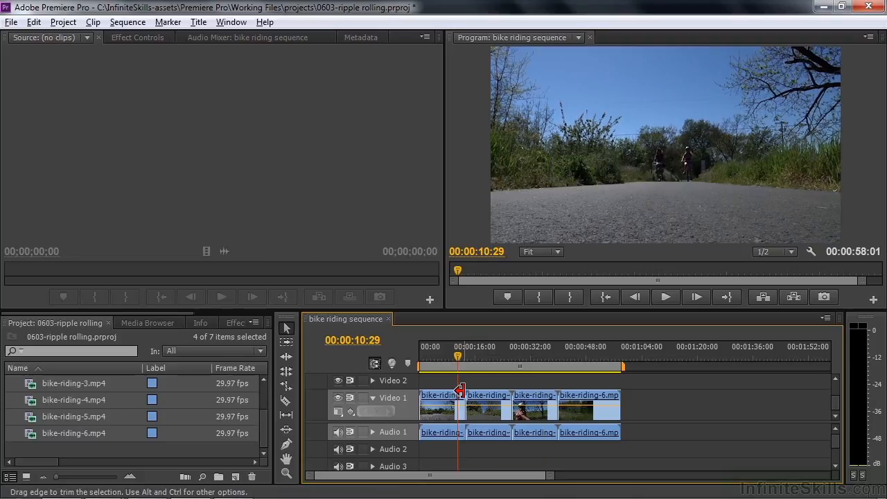
pyautogui.moveTo(459, 400)
pyautogui.mouseDown()
pyautogui.moveTo(479, 397)
pyautogui.moveTo(472, 399)
pyautogui.mouseUp()
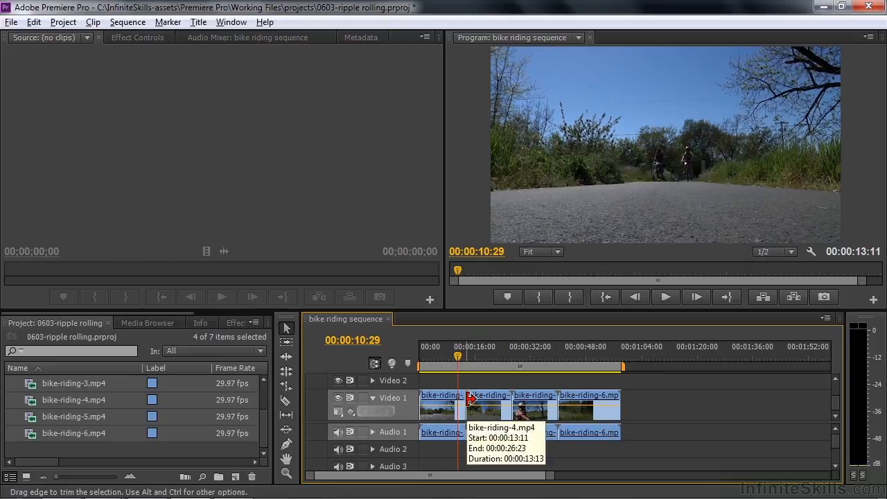
pyautogui.moveTo(475, 398); pyautogui.dragTo(488, 398)
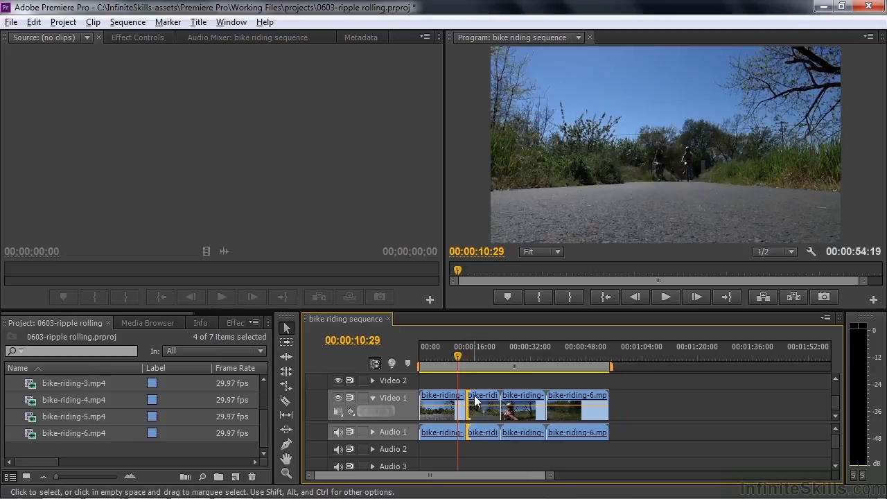
pyautogui.click(478, 386)
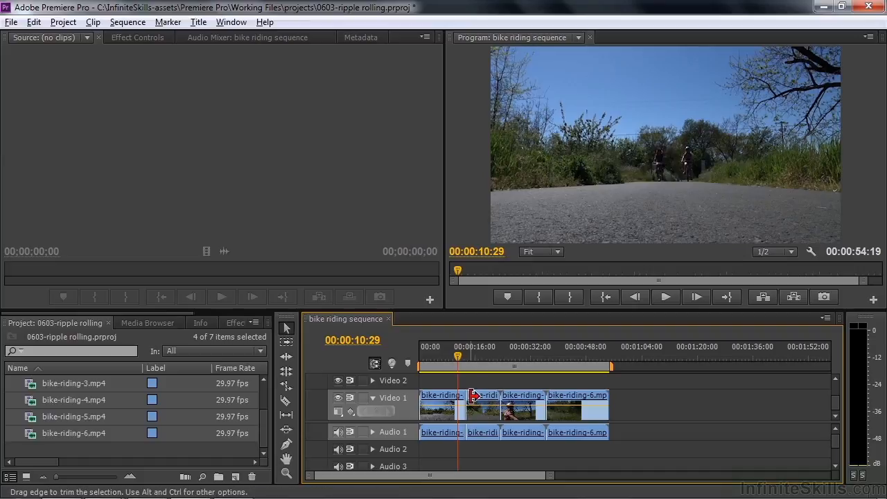
pyautogui.moveTo(467, 400); pyautogui.dragTo(458, 402)
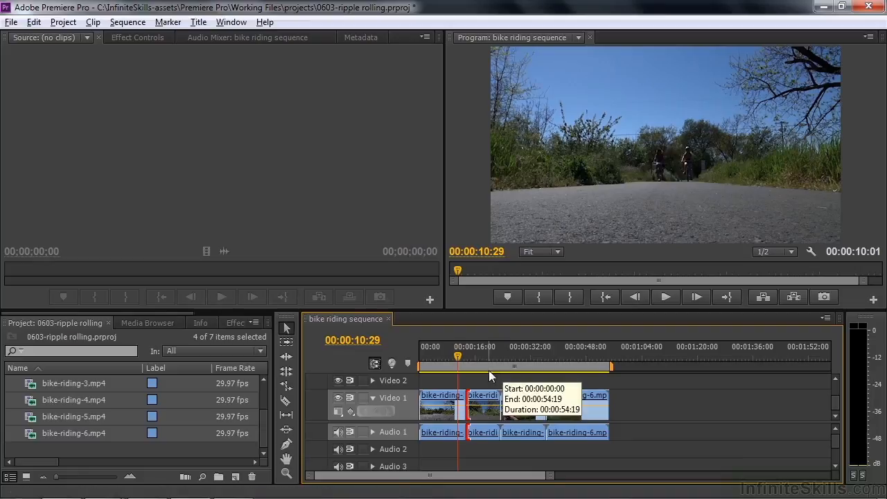
pyautogui.hotkey('ctrl', 'z')
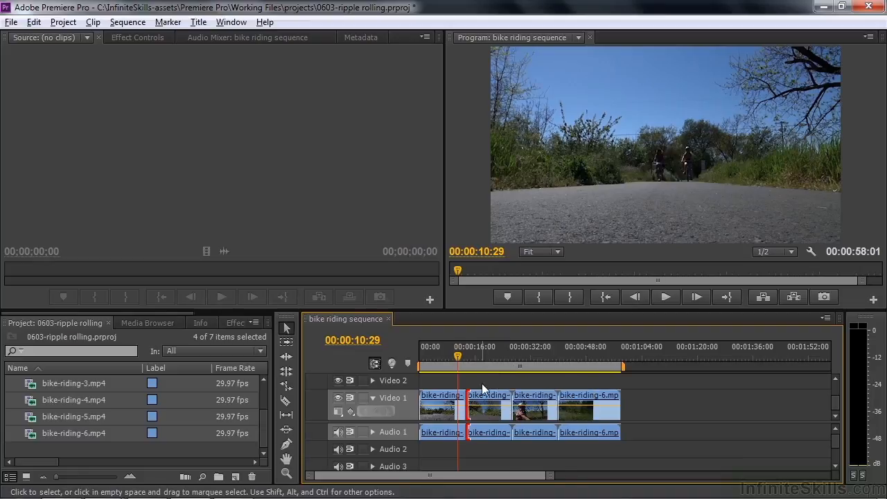
pyautogui.click(480, 380)
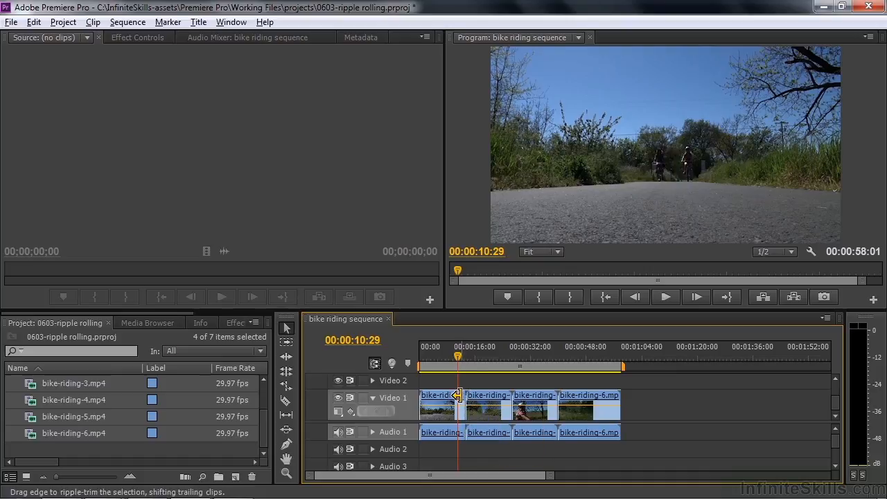
# - Ripple-extend the end of bike-riding-3.mp4 beyond the riders' exit, and ripple-trim it back to the playhead at 00:00:16:00
pyautogui.moveTo(458, 395); pyautogui.dragTo(478, 397)
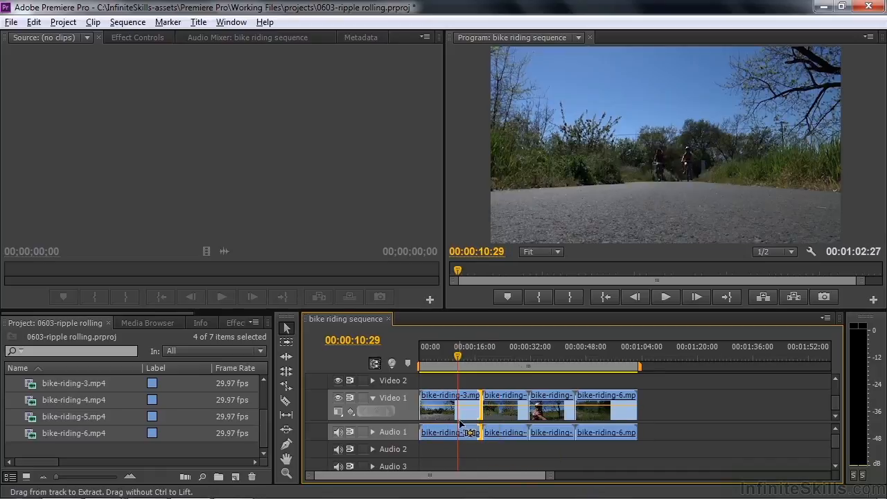
pyautogui.click(461, 363)
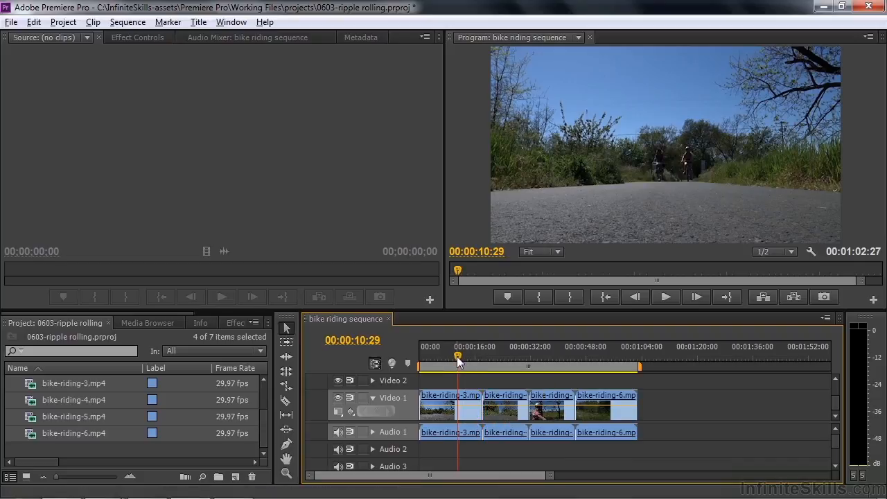
pyautogui.moveTo(461, 363); pyautogui.dragTo(471, 369)
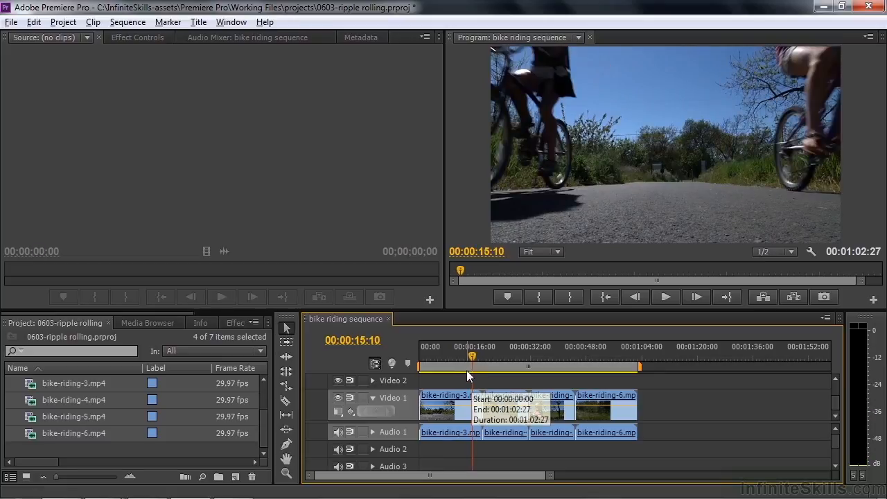
pyautogui.press('Right')
pyautogui.press('Right')
pyautogui.press('Right')
pyautogui.press('Right')
pyautogui.press('Right')
pyautogui.press('Right')
pyautogui.press('Right')
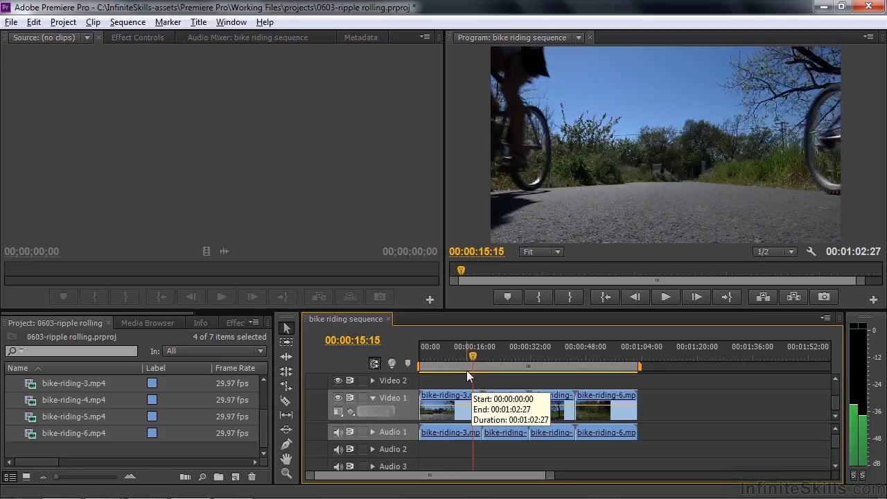
pyautogui.press('Right')
pyautogui.press('Right')
pyautogui.press('Right')
pyautogui.press('Right')
pyautogui.press('Right')
pyautogui.press('Right')
pyautogui.press('Right')
pyautogui.press('Right')
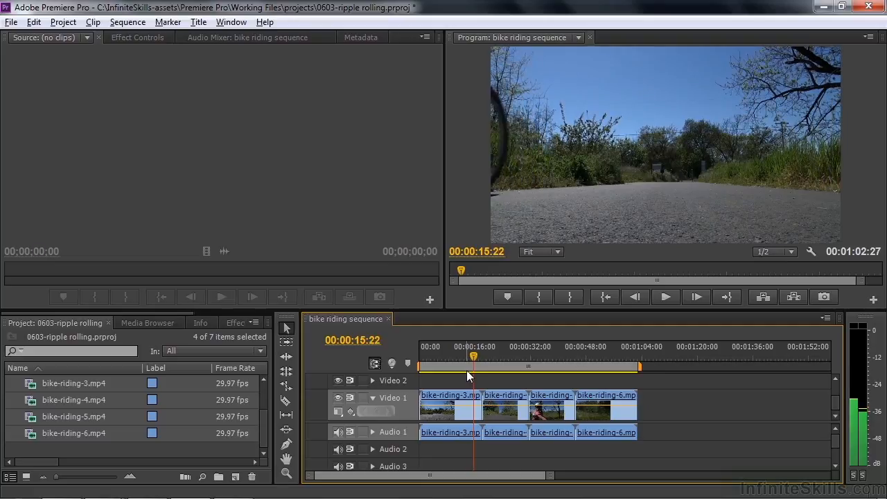
pyautogui.press('Right')
pyautogui.press('Right')
pyautogui.press('Right')
pyautogui.press('Right')
pyautogui.press('Right')
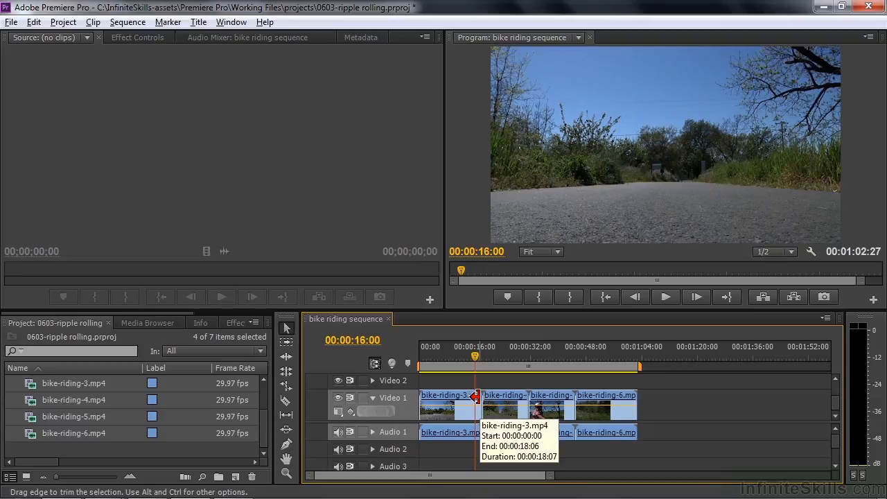
pyautogui.keyDown('ctrl'); pyautogui.click(475, 397); pyautogui.keyUp('ctrl')
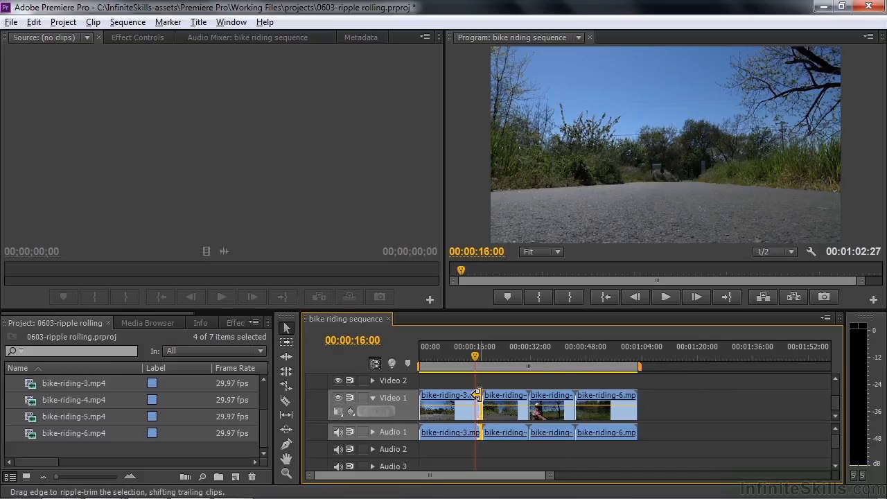
pyautogui.moveTo(476, 395); pyautogui.dragTo(470, 396)
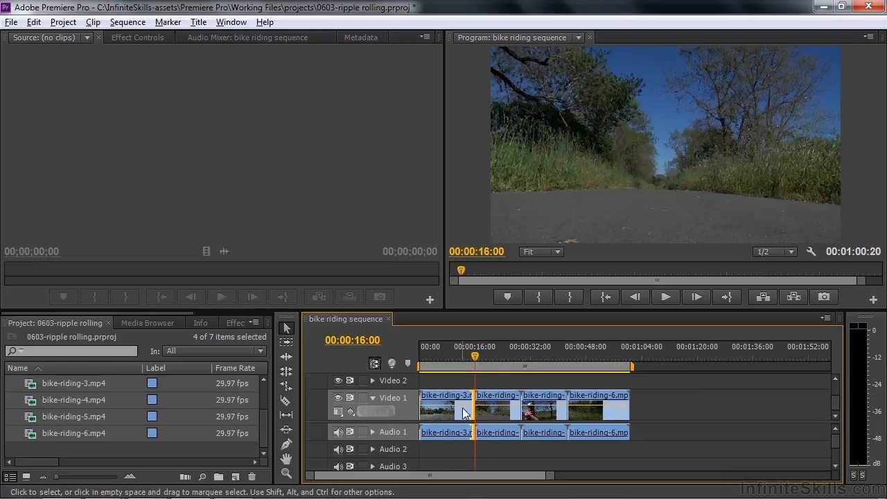
# - Play across the cut between the first two clips, and place the playhead at 00:00:11:23 in the first clip
pyautogui.moveTo(475, 355); pyautogui.dragTo(466, 355)
pyautogui.press('space')
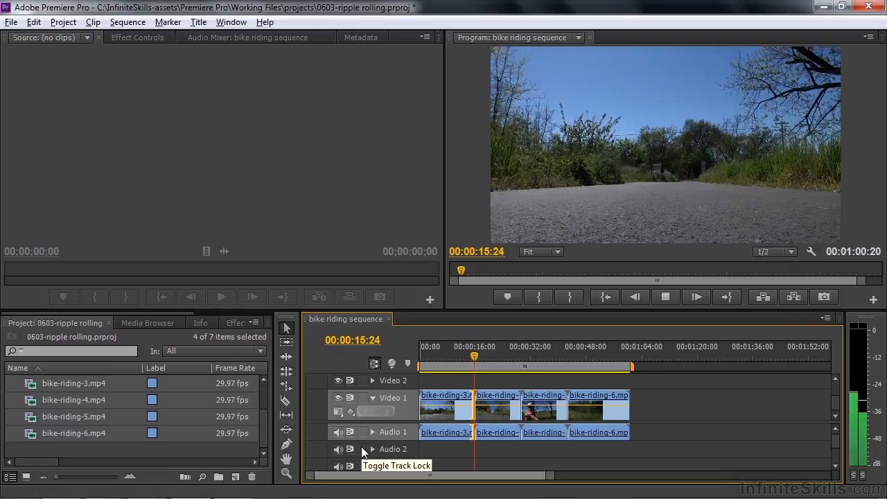
pyautogui.press('space')
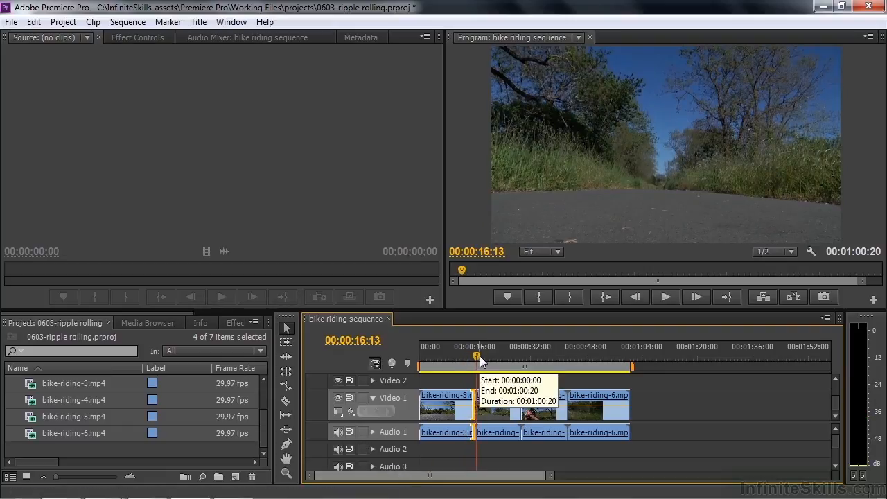
pyautogui.moveTo(476, 357); pyautogui.dragTo(457, 378)
pyautogui.moveTo(457, 372); pyautogui.dragTo(461, 374)
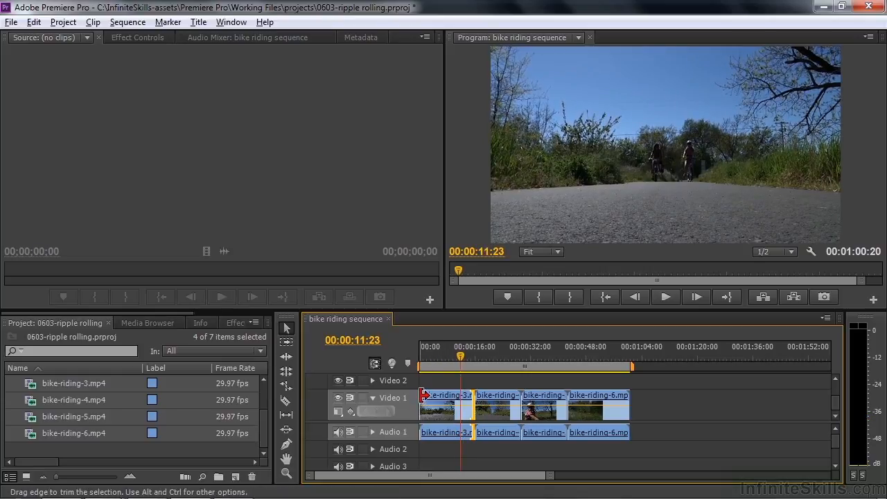
# - Try a regular trim of the first clip's start to the playhead, view the gap's ripple delete option, and undo the trim
pyautogui.moveTo(424, 397); pyautogui.dragTo(462, 398)
pyautogui.rightClick(439, 401)
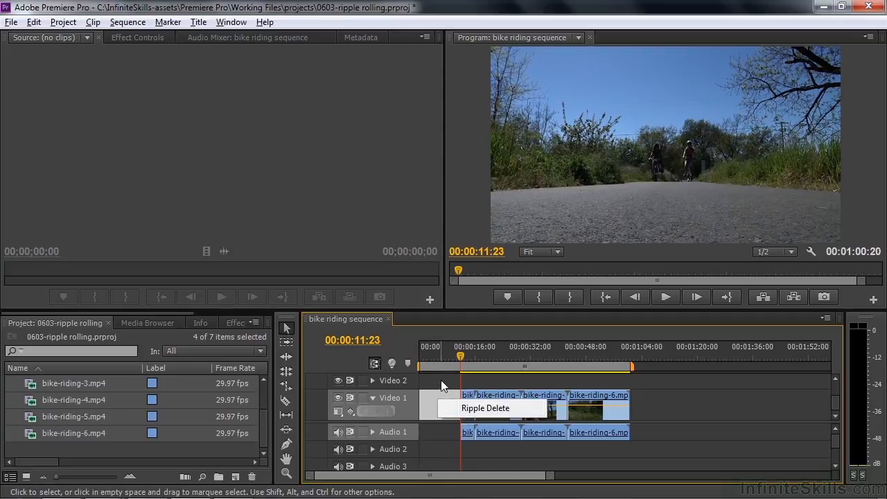
pyautogui.click(441, 380)
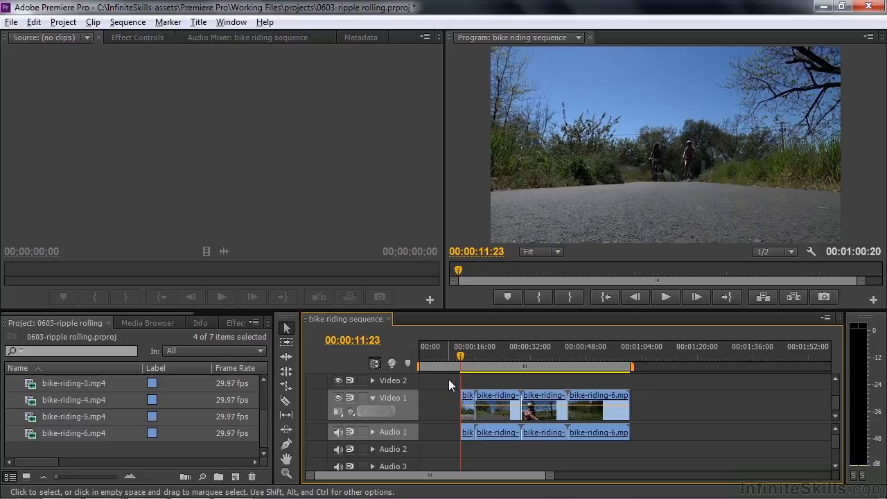
pyautogui.hotkey('ctrl', 'z')
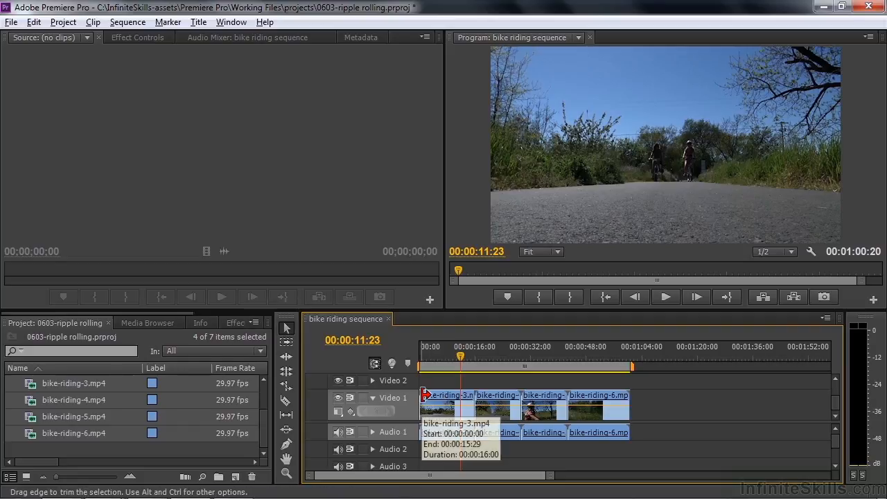
# - Ripple-trim the start of bike-riding-3.mp4 to the playhead at 00:00:11:23, and play the sequence from the beginning
pyautogui.press('ctrl')
pyautogui.moveTo(425, 395); pyautogui.dragTo(463, 405)
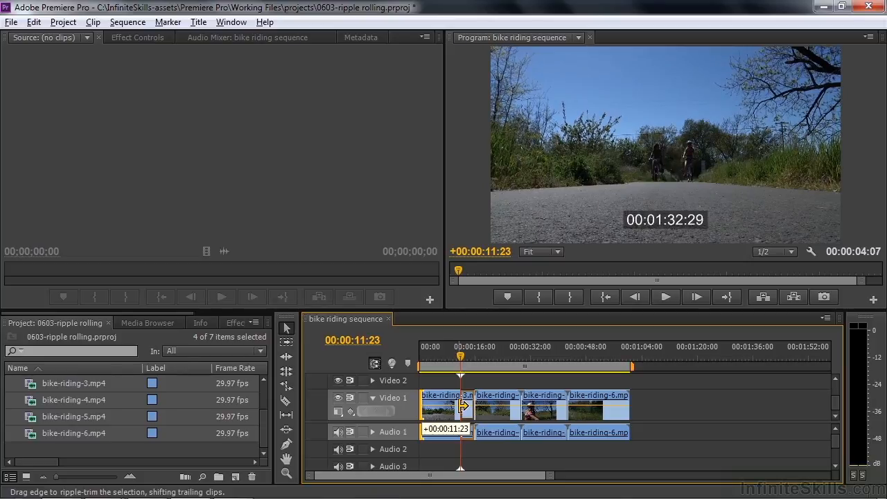
pyautogui.moveTo(463, 405); pyautogui.dragTo(463, 405)
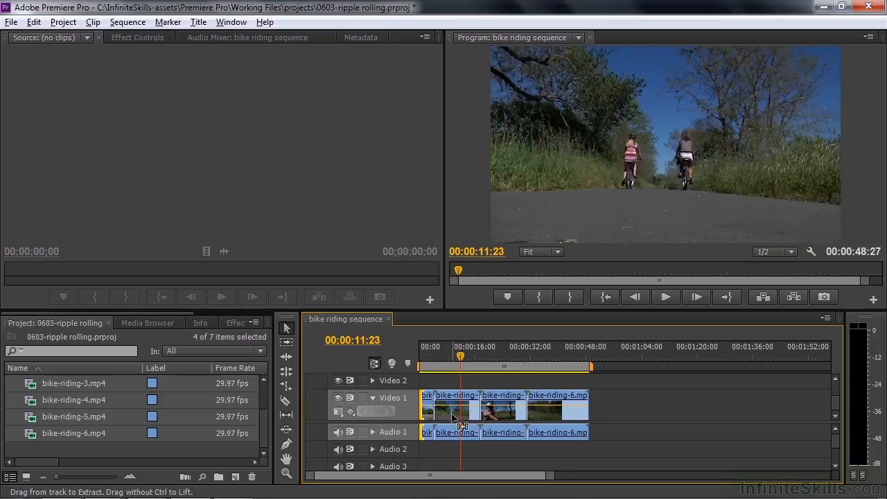
pyautogui.moveTo(460, 355); pyautogui.dragTo(410, 370)
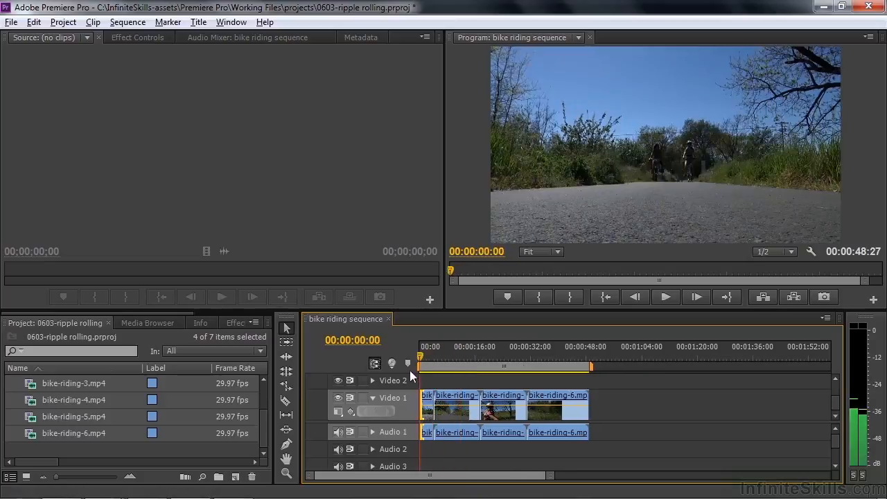
pyautogui.press('space')
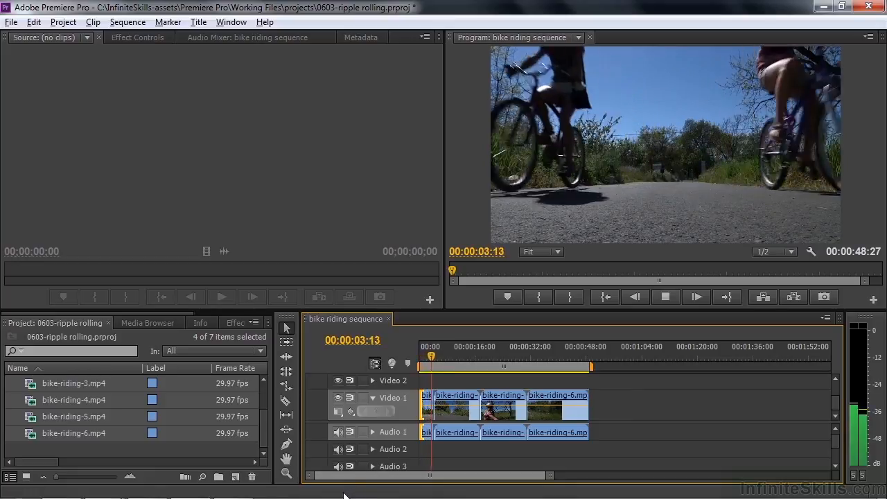
pyautogui.press('space')
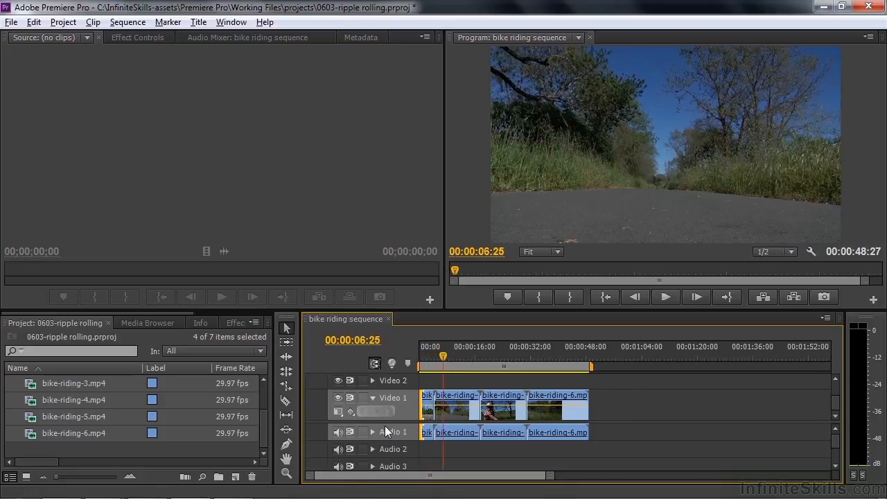
# - Ripple-trim the start of bike-riding-4.mp4 to 00:00:08:07, just before the riders' shadow appears, and play across the cut
pyautogui.moveTo(444, 357); pyautogui.dragTo(449, 366)
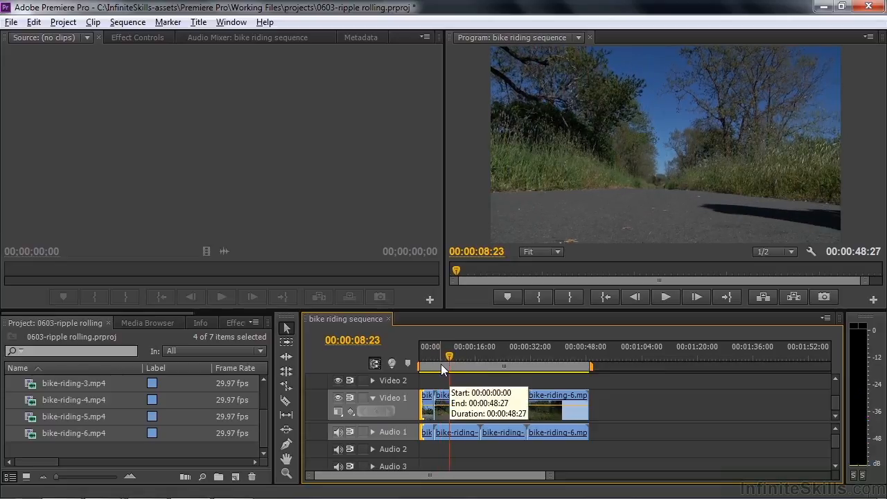
pyautogui.press('Left')
pyautogui.press('Left')
pyautogui.press('Left')
pyautogui.press('Left')
pyautogui.press('Left')
pyautogui.press('Left')
pyautogui.press('Left')
pyautogui.press('Left')
pyautogui.press('Left')
pyautogui.press('Left')
pyautogui.press('Left')
pyautogui.press('Left')
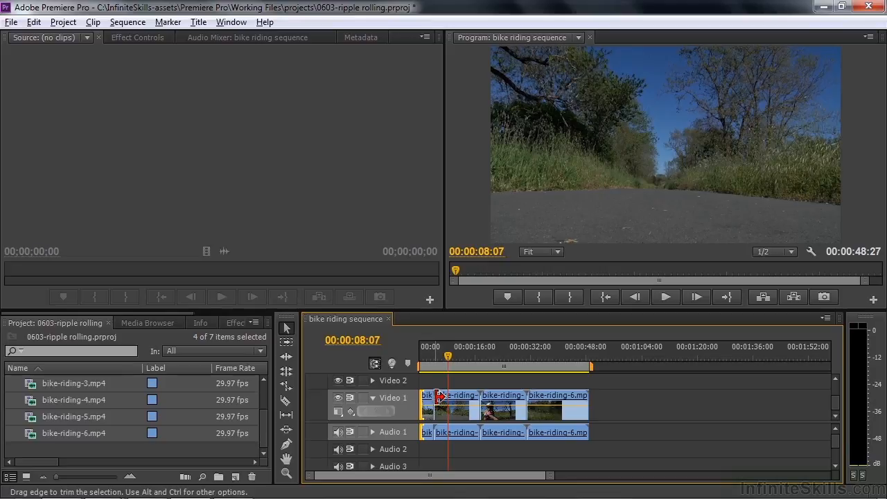
pyautogui.press('n')
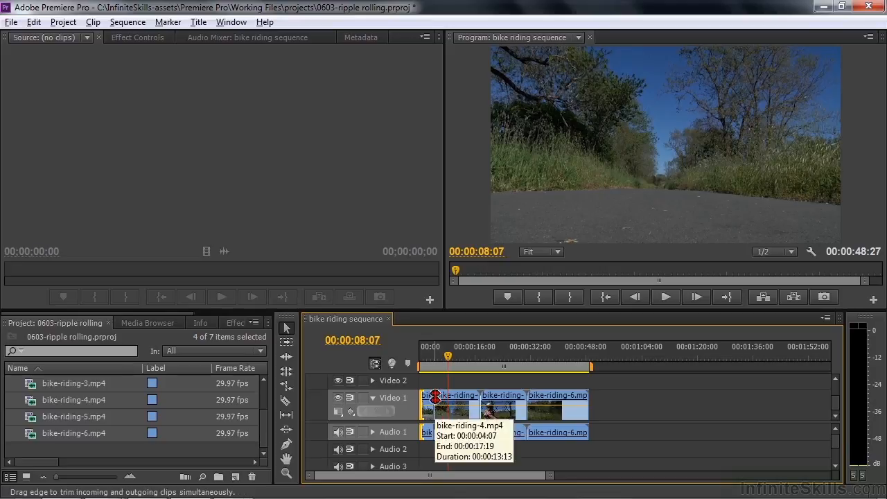
pyautogui.press('b')
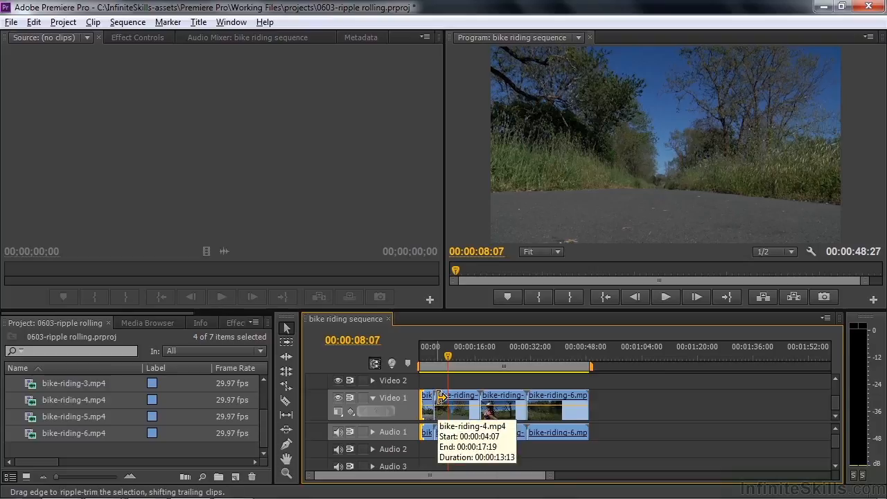
pyautogui.click(440, 397)
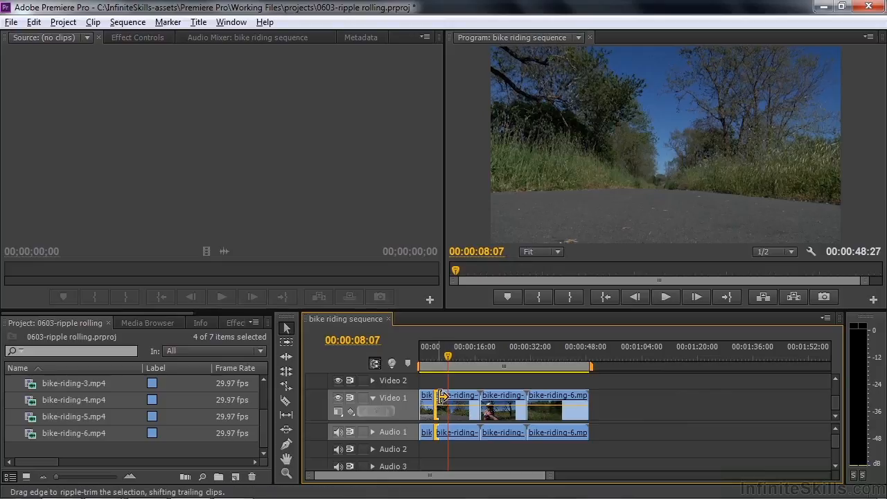
pyautogui.moveTo(440, 396); pyautogui.dragTo(451, 399)
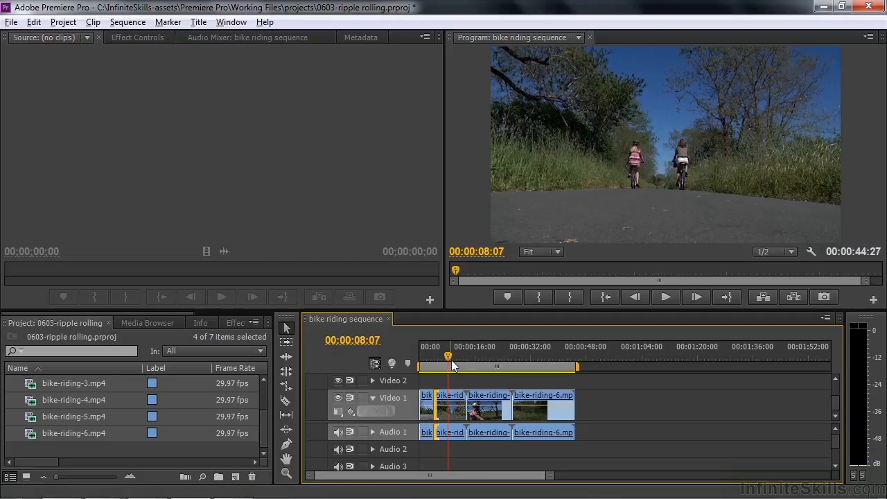
pyautogui.moveTo(448, 359); pyautogui.dragTo(430, 358)
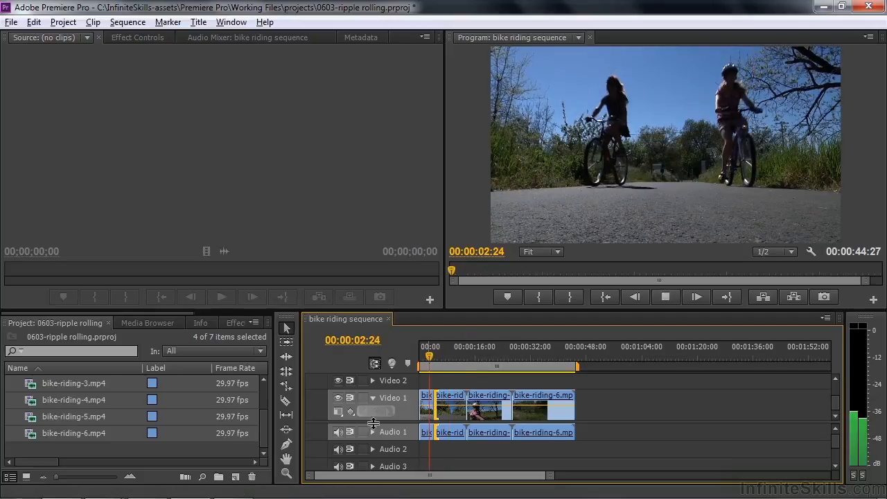
pyautogui.press('space')
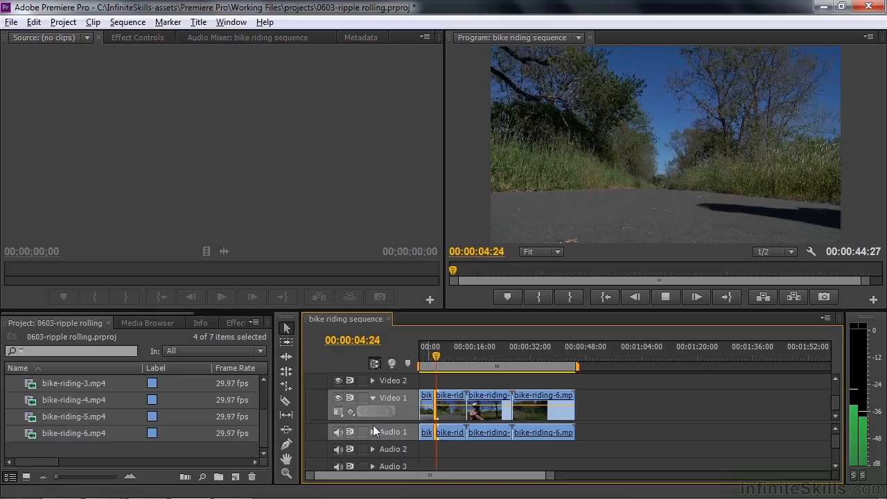
# - Play through bike-riding-4.mp4 to 00:00:09:07, and ripple-trim the end of that clip to the playhead
pyautogui.press('space')
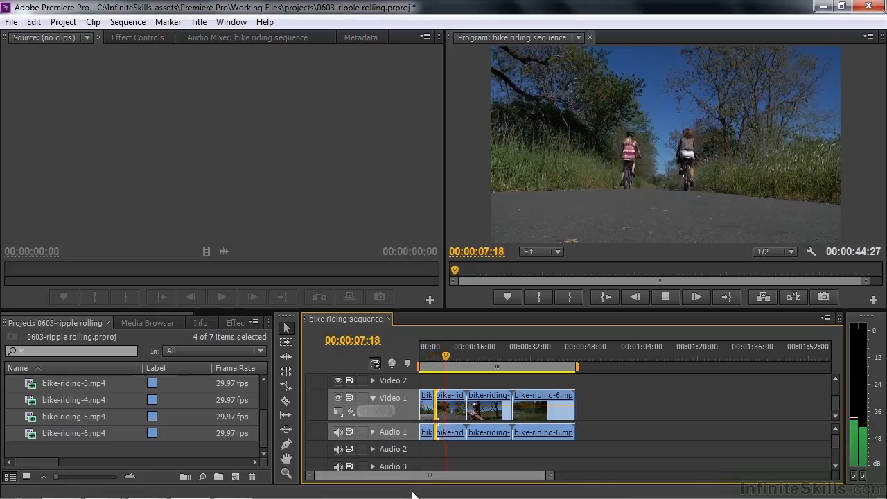
pyautogui.press('space')
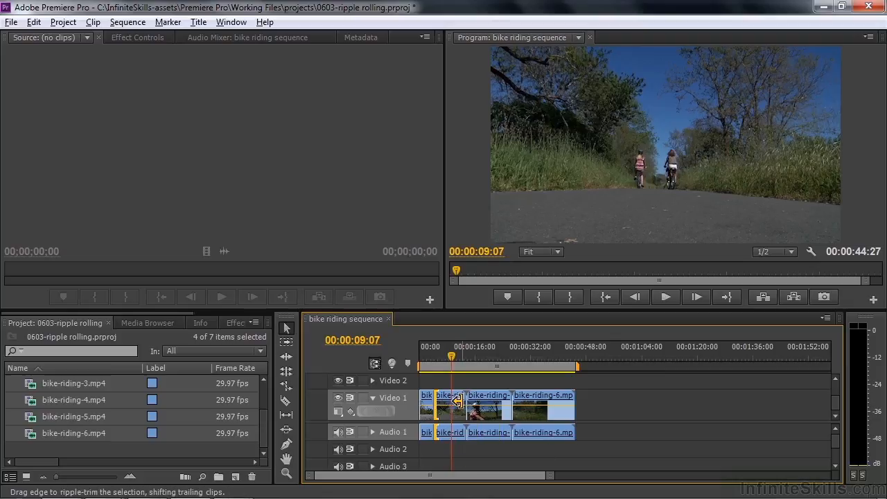
pyautogui.click(458, 396)
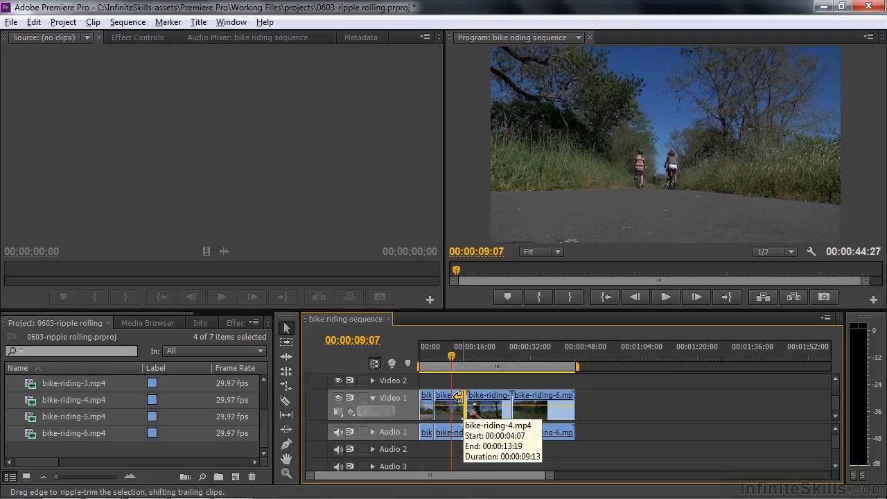
pyautogui.moveTo(461, 396); pyautogui.dragTo(450, 397)
# - Ripple-trim the start of bike-riding-5.mp4 to the playhead at 00:00:13:17, and play the sequence from 00:00:02:24 across the cuts
pyautogui.moveTo(449, 357); pyautogui.dragTo(463, 366)
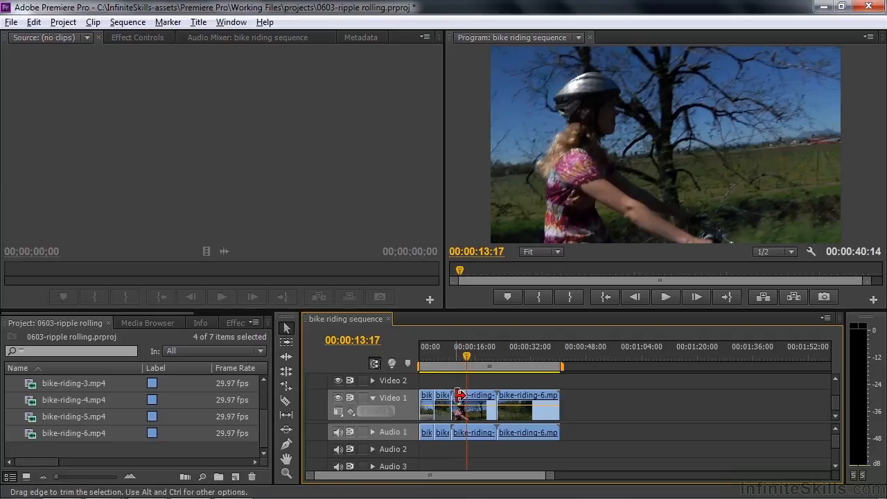
pyautogui.press('ctrl')
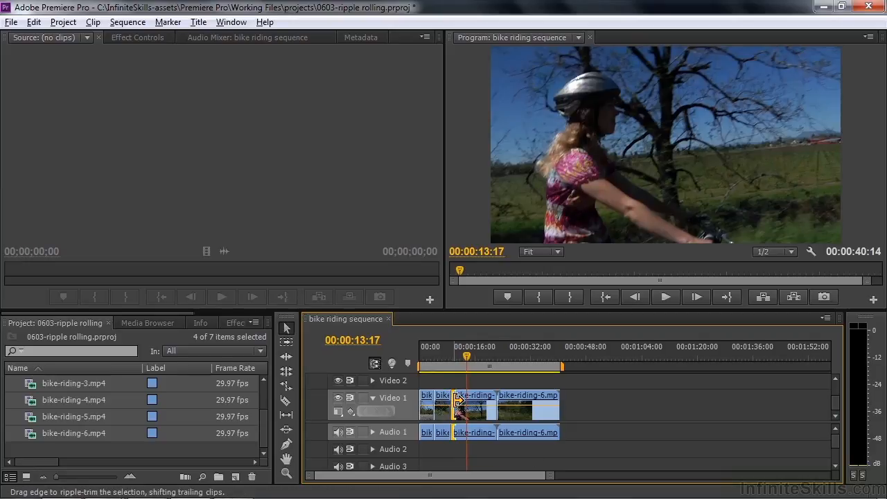
pyautogui.moveTo(457, 402); pyautogui.dragTo(467, 403)
pyautogui.moveTo(467, 362); pyautogui.dragTo(430, 363)
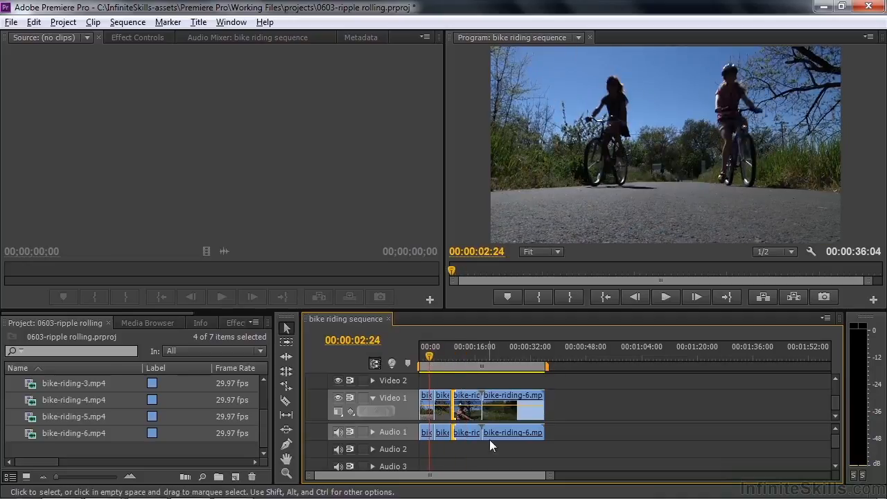
pyautogui.press('space')
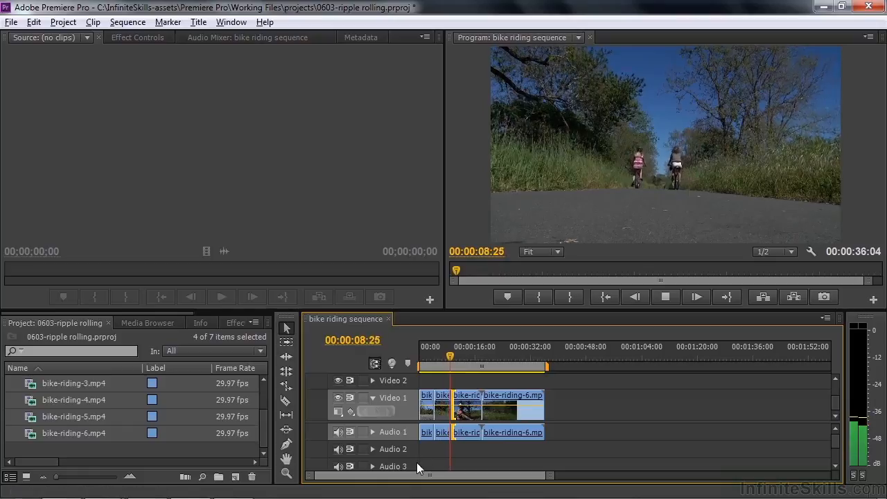
pyautogui.press('space')
# - Place the playhead at 00:00:13:17 in bike-riding-5.mp4, and ripple-trim the end of the clip to it
pyautogui.moveTo(463, 366)
pyautogui.mouseDown()
pyautogui.moveTo(478, 366)
pyautogui.moveTo(468, 367)
pyautogui.mouseUp()
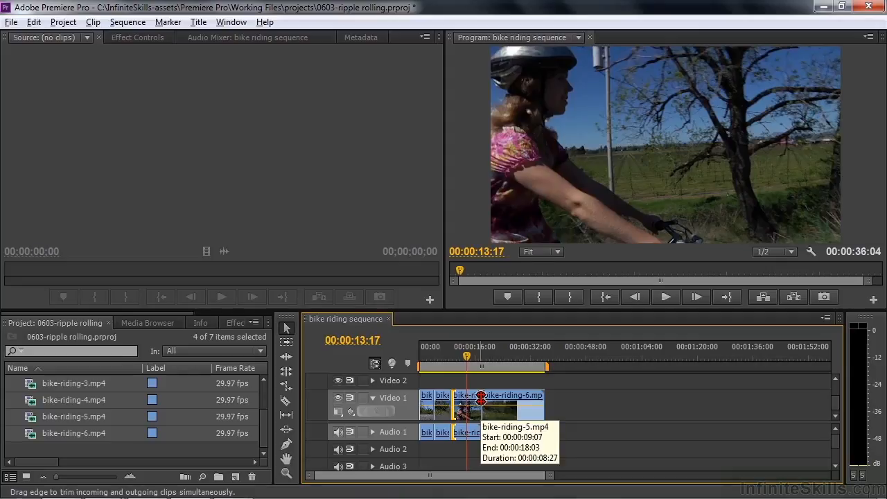
pyautogui.click(473, 398)
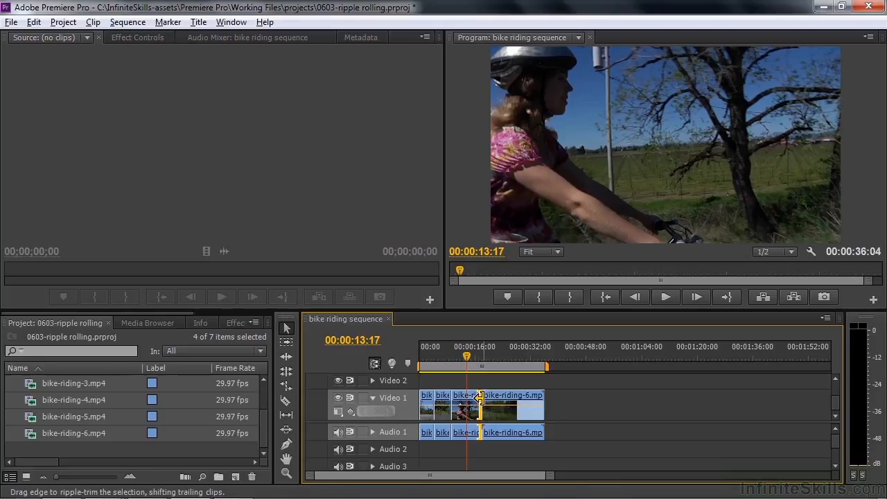
pyautogui.moveTo(478, 401); pyautogui.dragTo(465, 402)
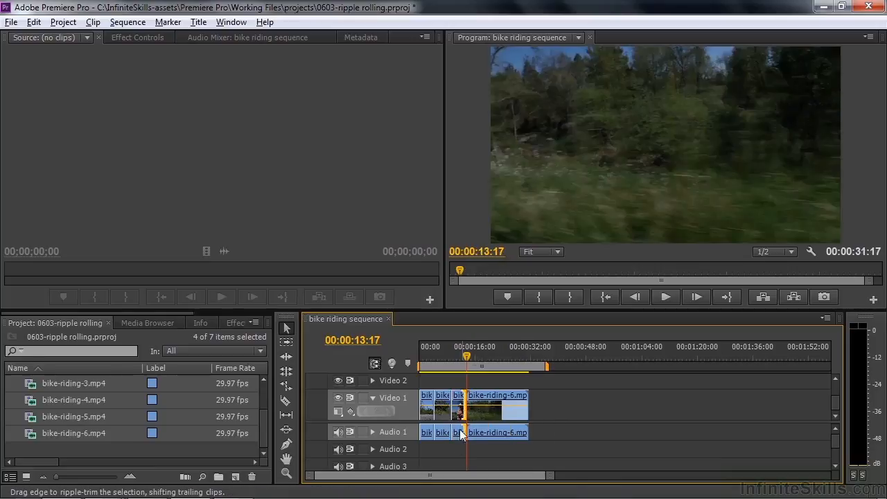
# - Scrub through bike-riding-6.mp4 and ripple-trim its start to the playhead at 00:00:18:16
pyautogui.moveTo(467, 359); pyautogui.dragTo(494, 365)
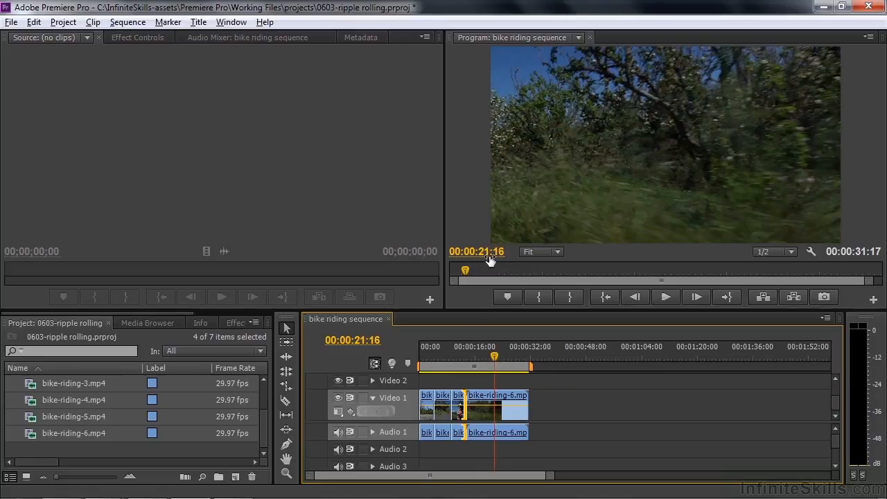
pyautogui.moveTo(497, 357); pyautogui.dragTo(484, 365)
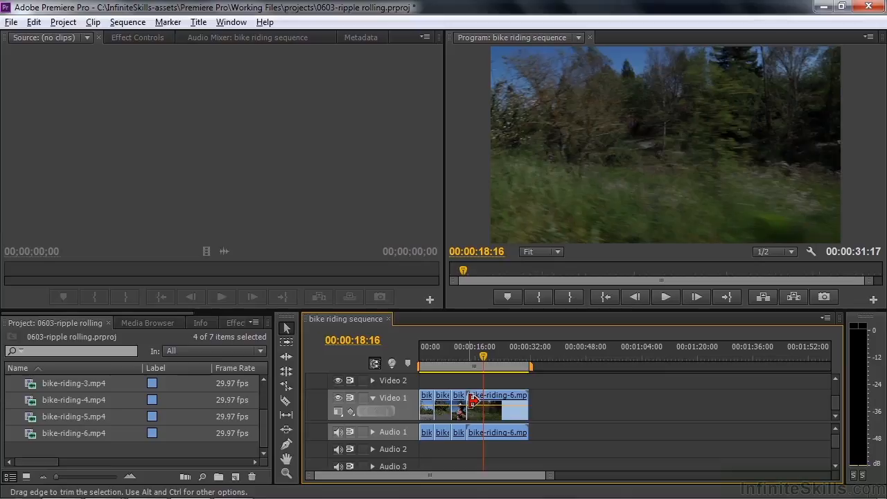
pyautogui.moveTo(472, 402); pyautogui.dragTo(485, 406)
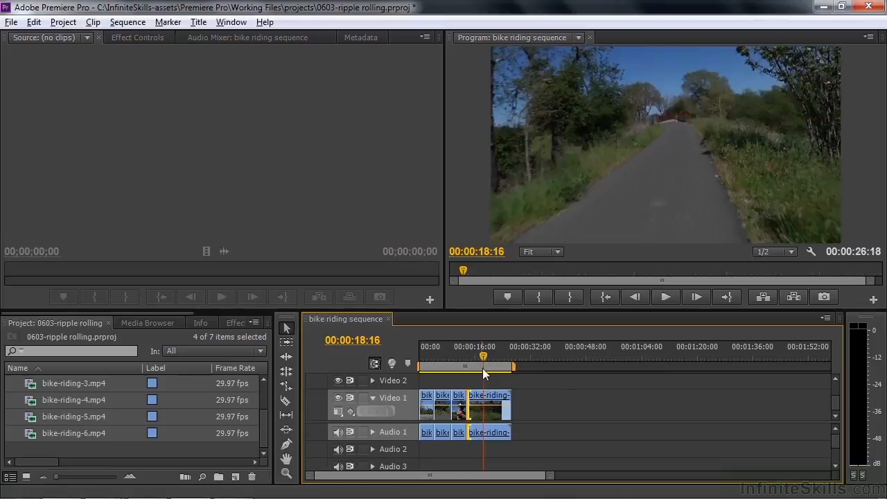
# - Trim the end of bike-riding-6.mp4 to the playhead at 00:00:22:04, and fit the whole sequence in the timeline
pyautogui.moveTo(485, 361); pyautogui.dragTo(497, 398)
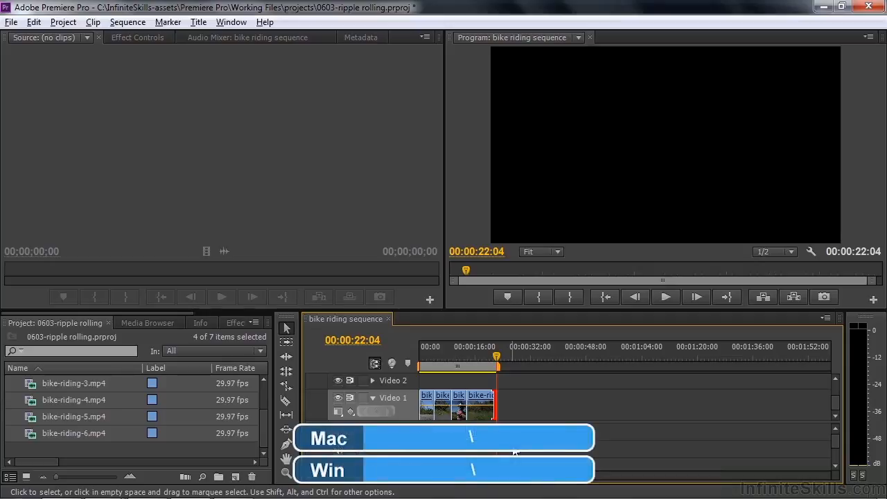
pyautogui.press('\\')
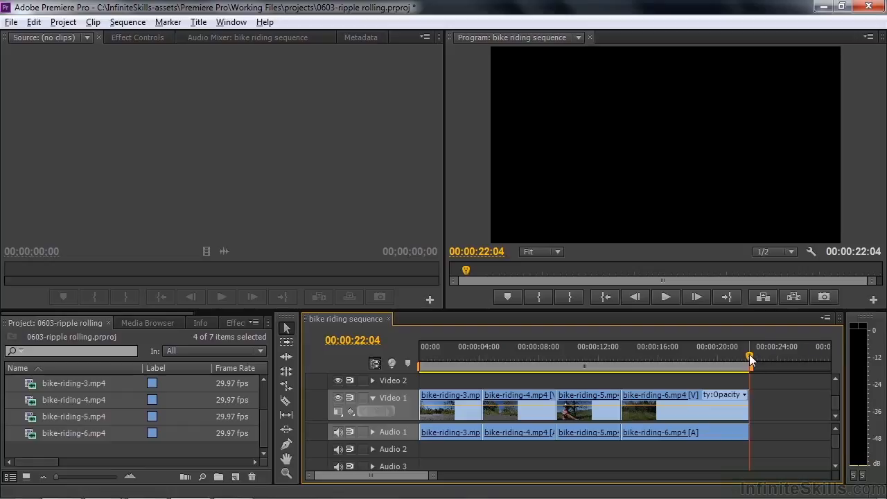
# - Roll the cut between bike-riding-5.mp4 and bike-riding-6.mp4 about one second later, and play across it from 00:00:14:01
pyautogui.moveTo(750, 359); pyautogui.dragTo(607, 382)
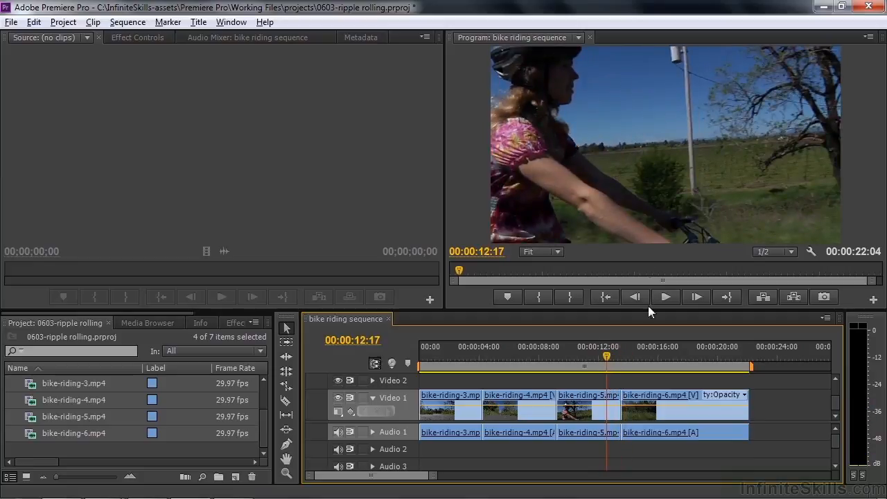
pyautogui.moveTo(613, 355); pyautogui.dragTo(628, 363)
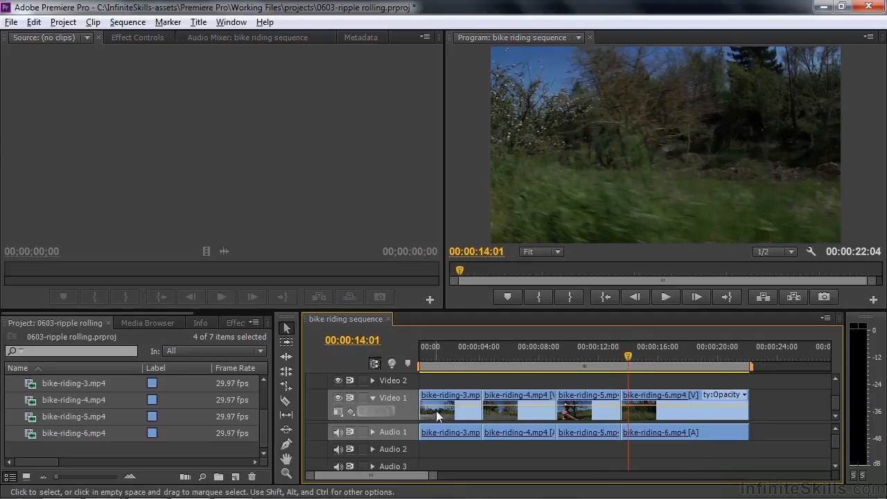
pyautogui.click(621, 399)
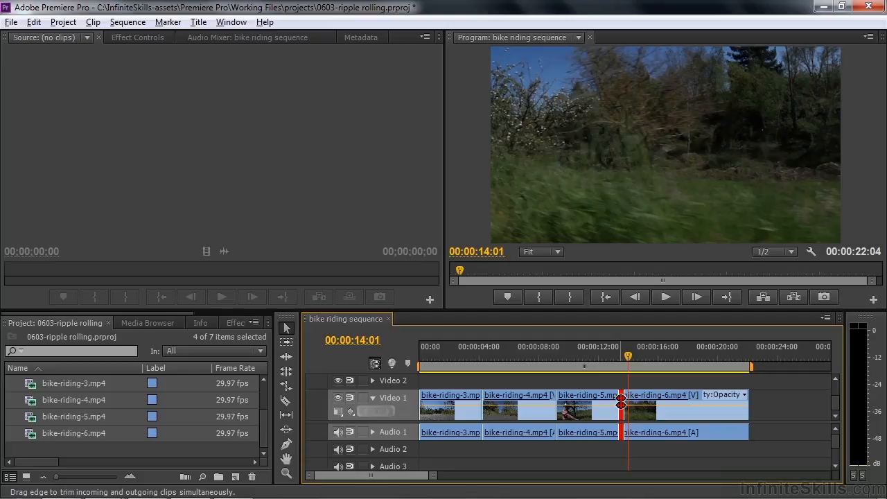
pyautogui.moveTo(621, 404); pyautogui.dragTo(637, 405)
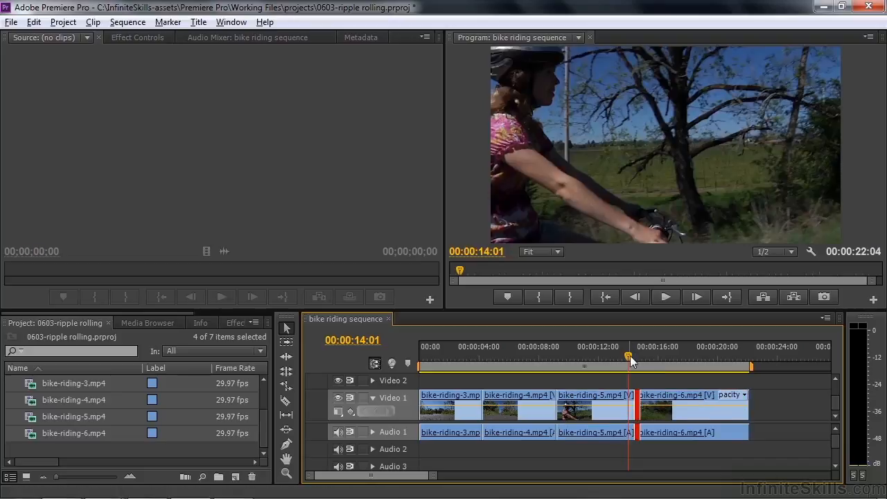
pyautogui.click(627, 365)
pyautogui.press('space')
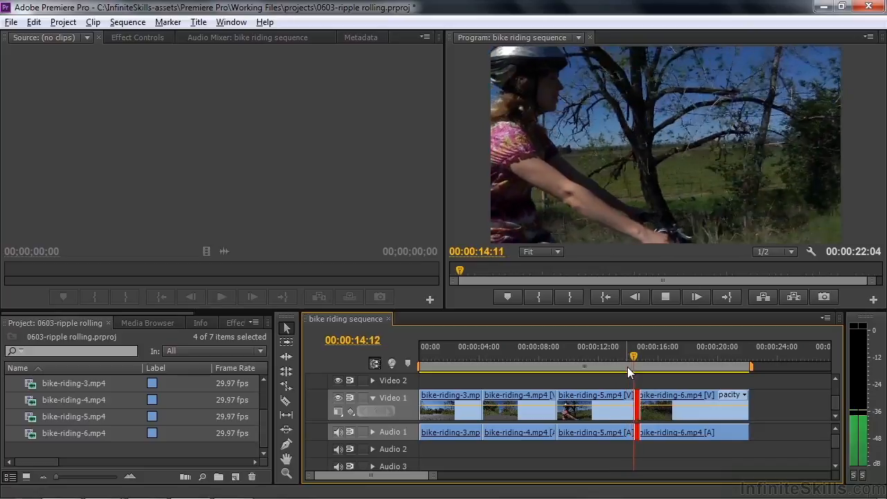
pyautogui.press('space')
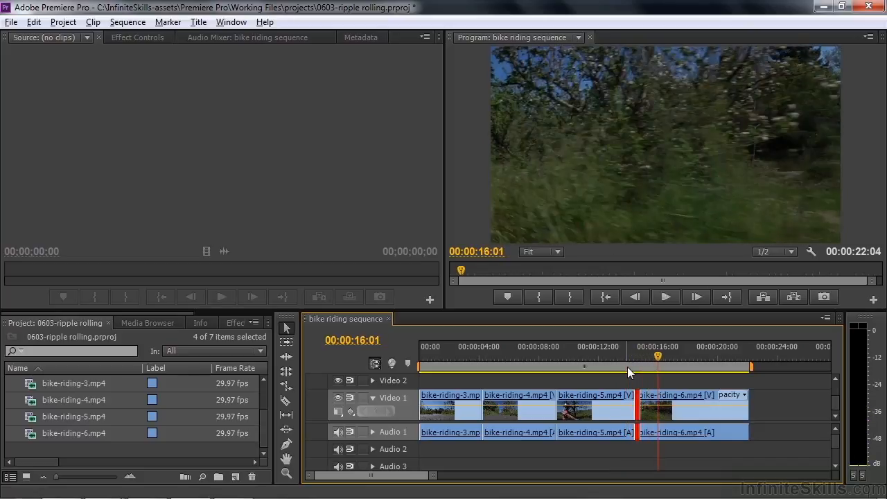
# - Try rolling the cut between bike-riding-3.mp4 and bike-riding-4.mp4 about one second earlier, playing across it before and after the edit
pyautogui.moveTo(659, 362); pyautogui.dragTo(458, 379)
pyautogui.press('space')
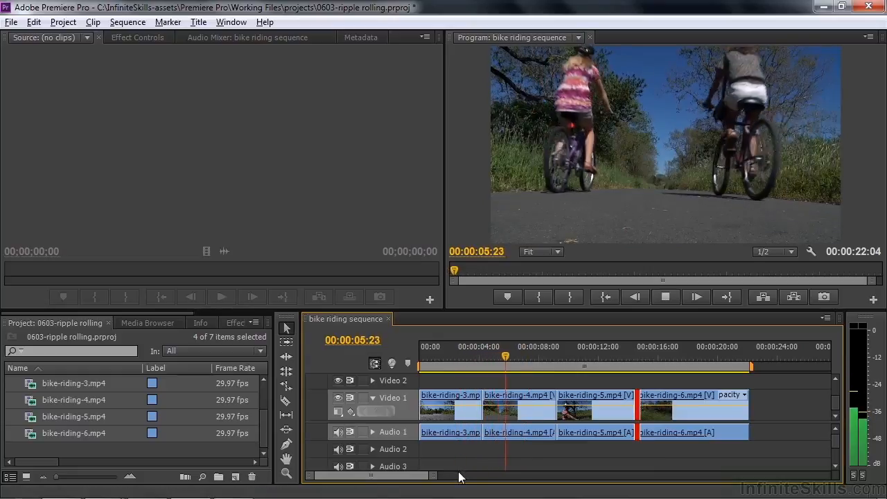
pyautogui.press('space')
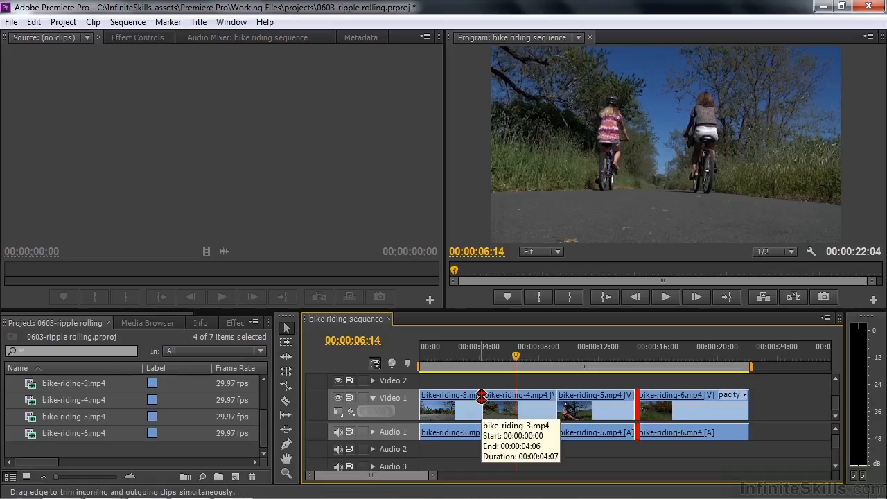
pyautogui.click(482, 397)
pyautogui.moveTo(481, 397); pyautogui.dragTo(467, 401)
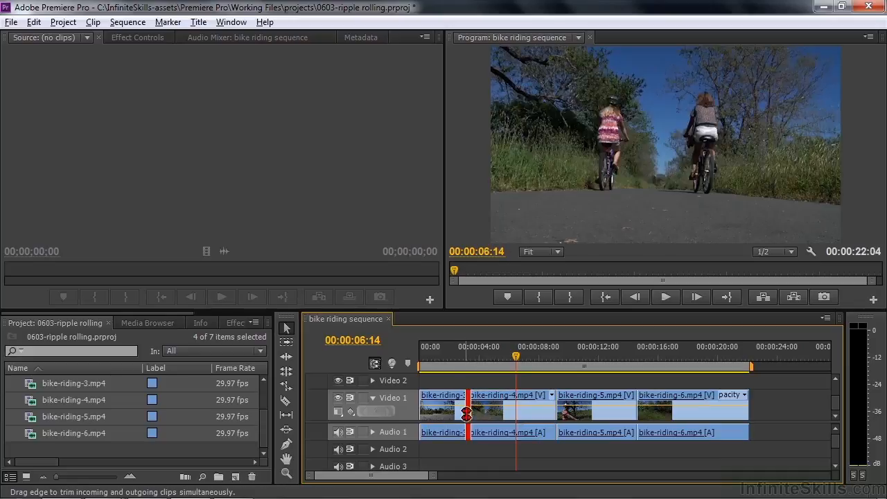
pyautogui.click(453, 354)
pyautogui.press('space')
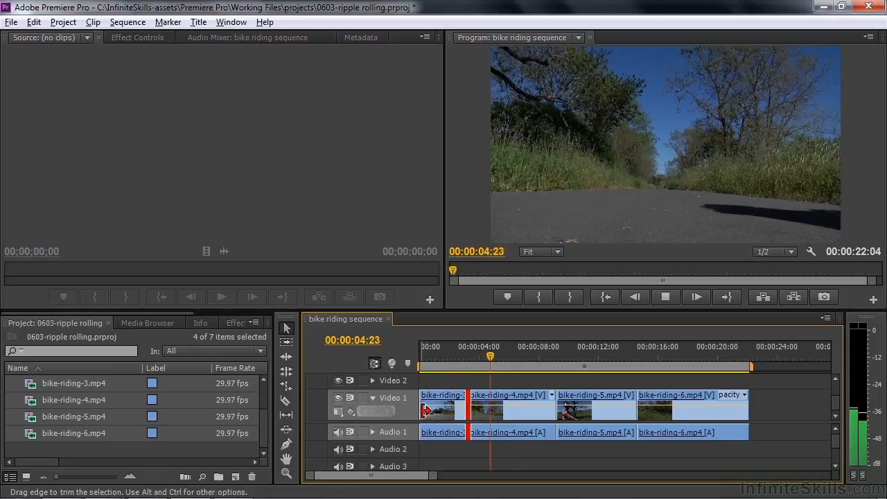
pyautogui.press('space')
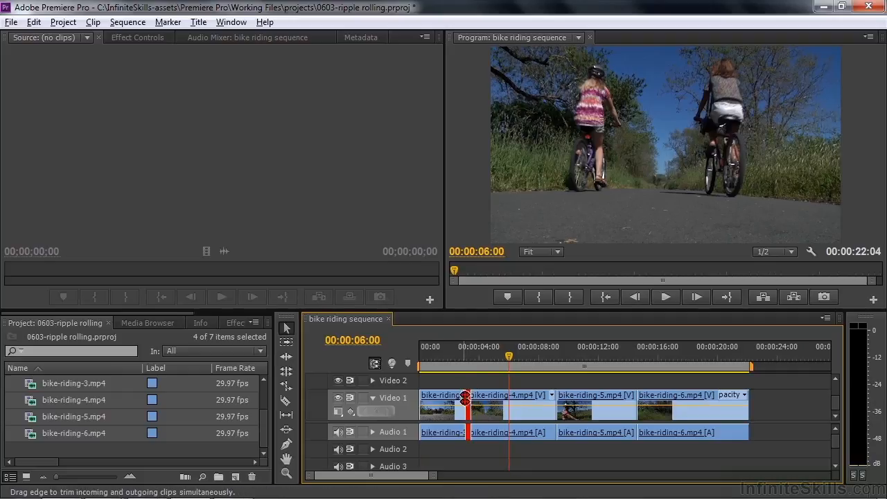
# - Roll the cut between bike-riding-3.mp4 and bike-riding-4.mp4 to just after 00:00:04:00, and play across it
pyautogui.moveTo(466, 400); pyautogui.dragTo(483, 404)
pyautogui.click(471, 368)
pyautogui.click(450, 359)
pyautogui.press('space')
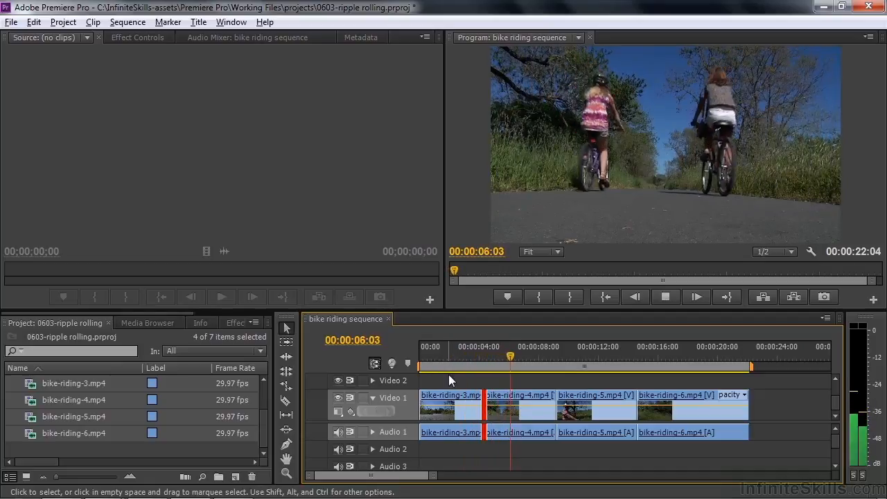
pyautogui.press('space')
# - Roll the cut between bike-riding-4.mp4 and bike-riding-5.mp4 nearly two seconds later, and play across it
pyautogui.click(520, 357)
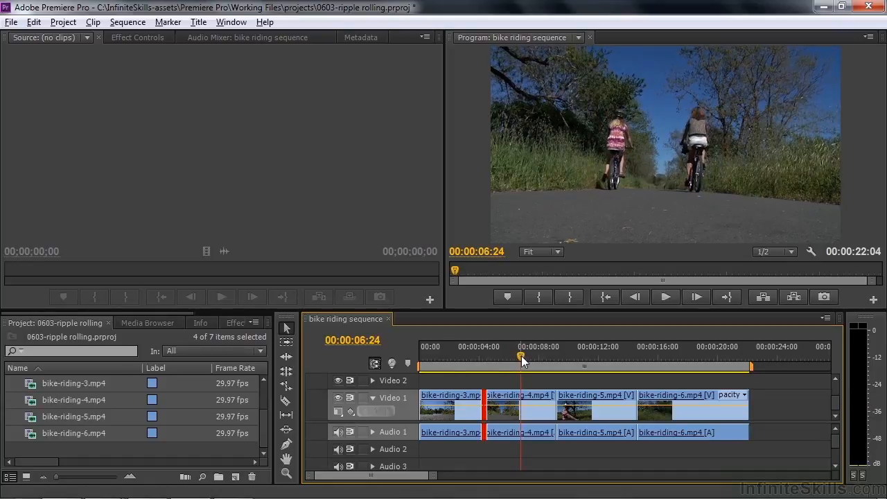
pyautogui.moveTo(519, 355); pyautogui.dragTo(543, 368)
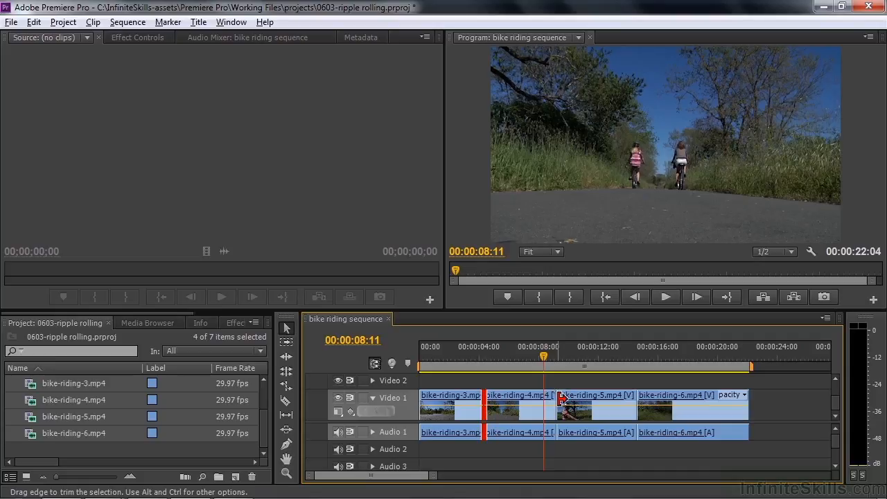
pyautogui.click(558, 399)
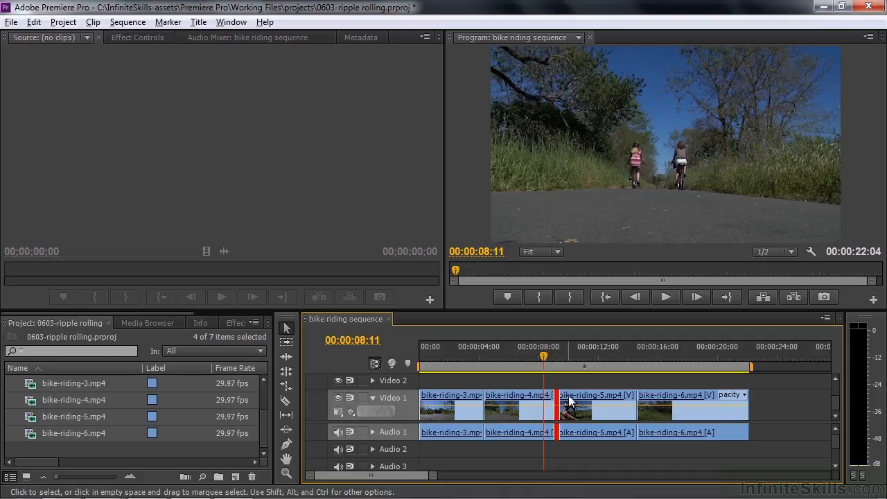
pyautogui.moveTo(555, 397); pyautogui.dragTo(582, 403)
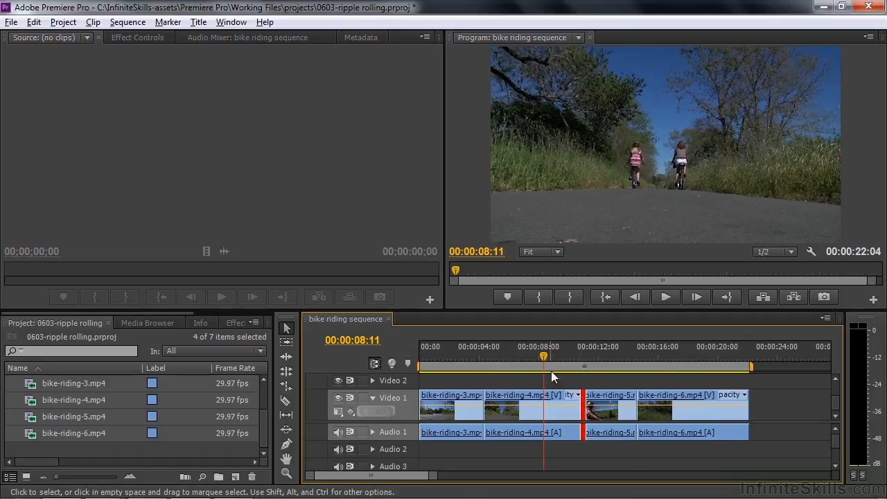
pyautogui.moveTo(544, 362); pyautogui.dragTo(573, 357)
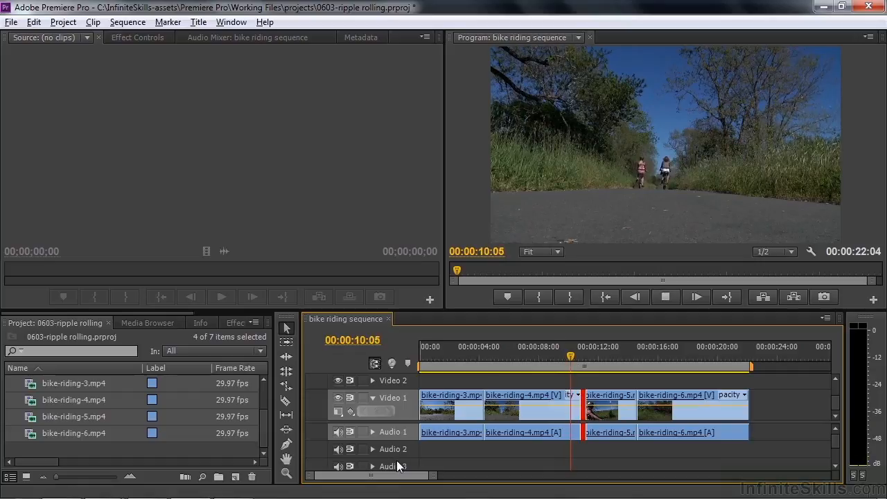
pyautogui.press('space')
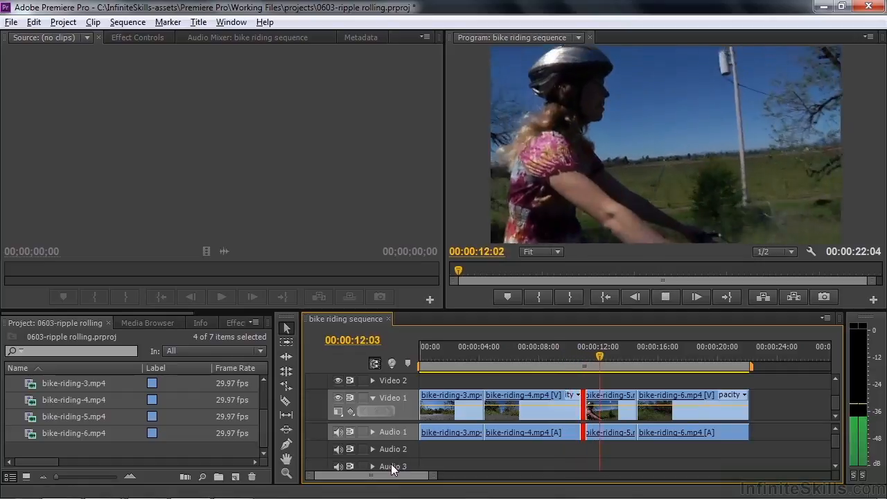
pyautogui.press('space')
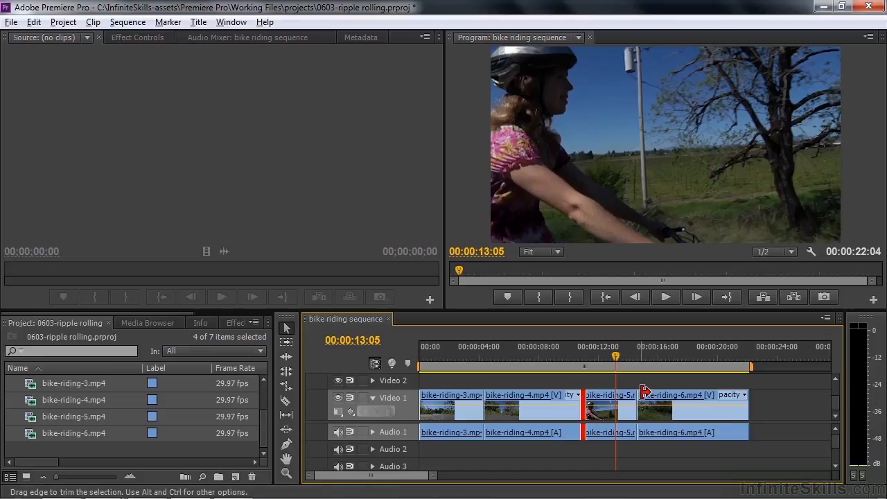
# - Show the Selection tool's temporary rolling edit mode on the cut between bike-riding-5.mp4 and bike-riding-6.mp4
pyautogui.press('ctrl')
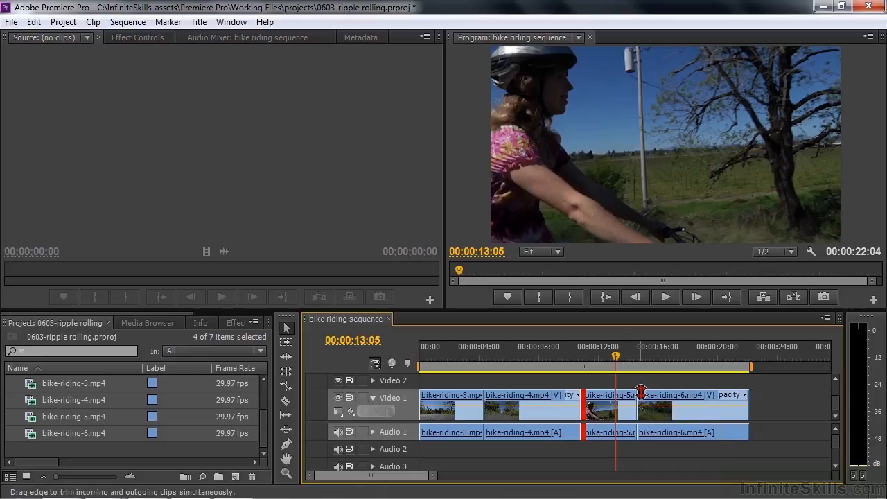